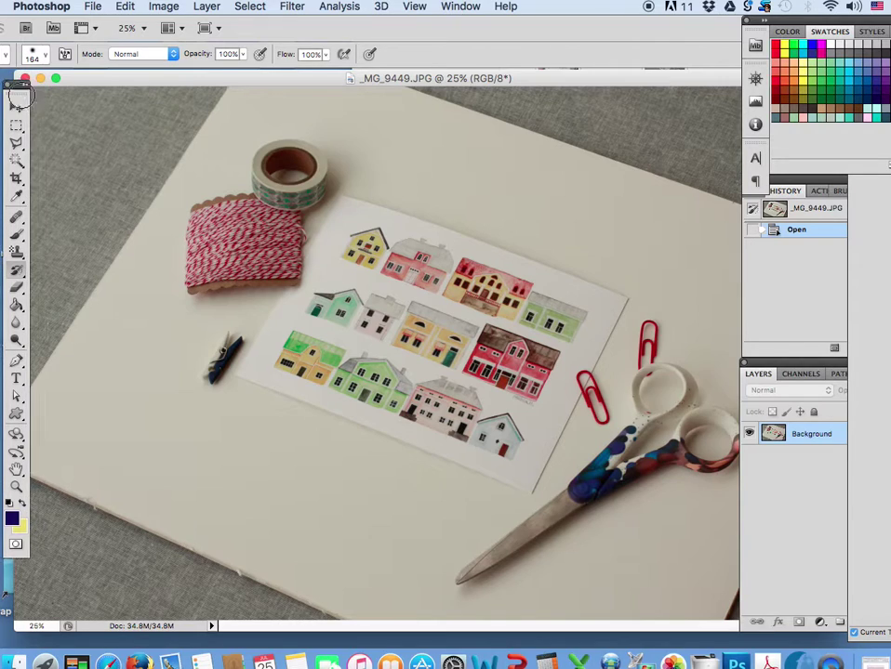
Step: Reposition and resize the photo's document window so the whole image fits inside the workspace
left_click_drag(83, 81, 100, 85)
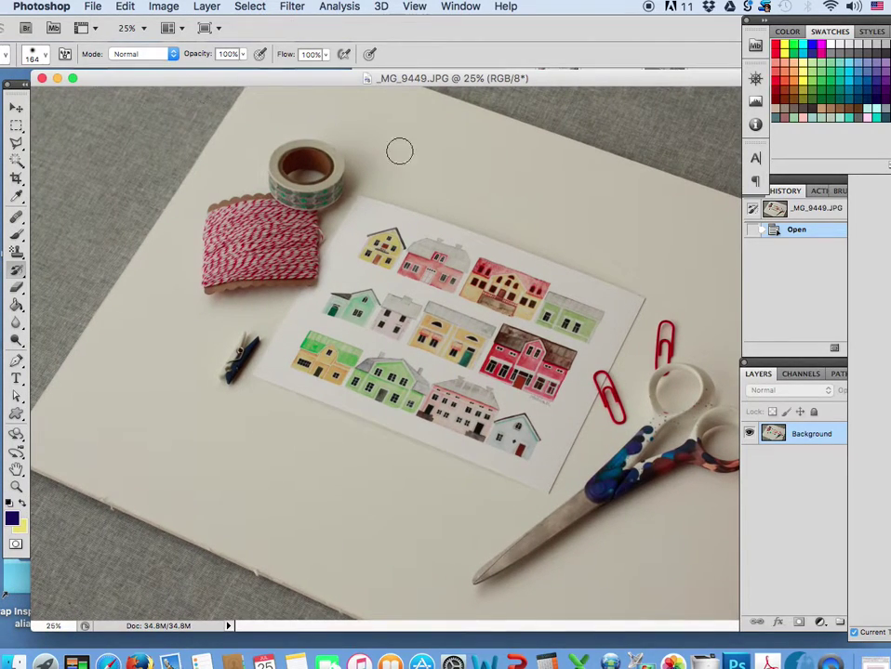
left_click_drag(651, 78, 470, 74)
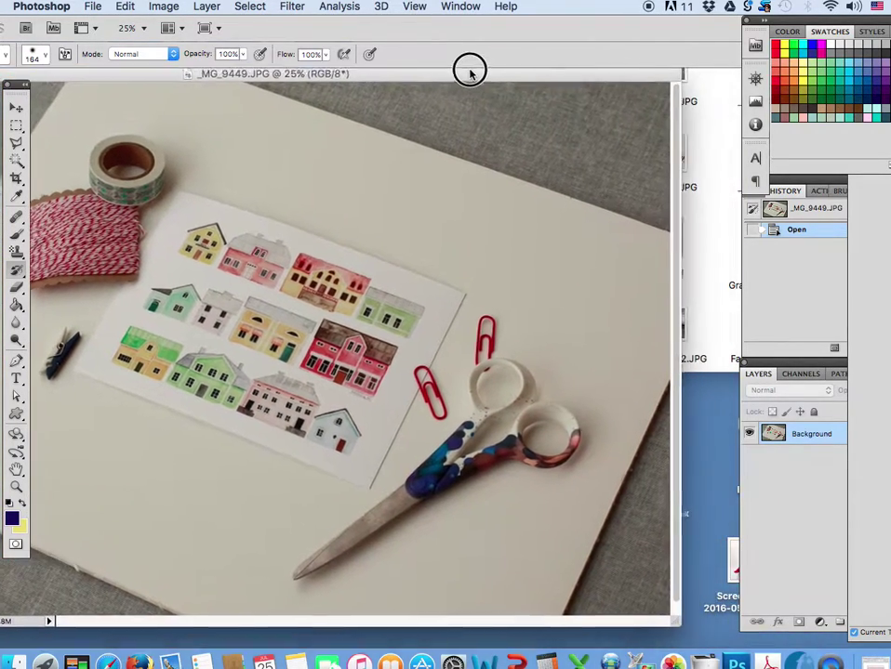
left_click_drag(639, 624, 513, 635)
left_click_drag(405, 82, 586, 80)
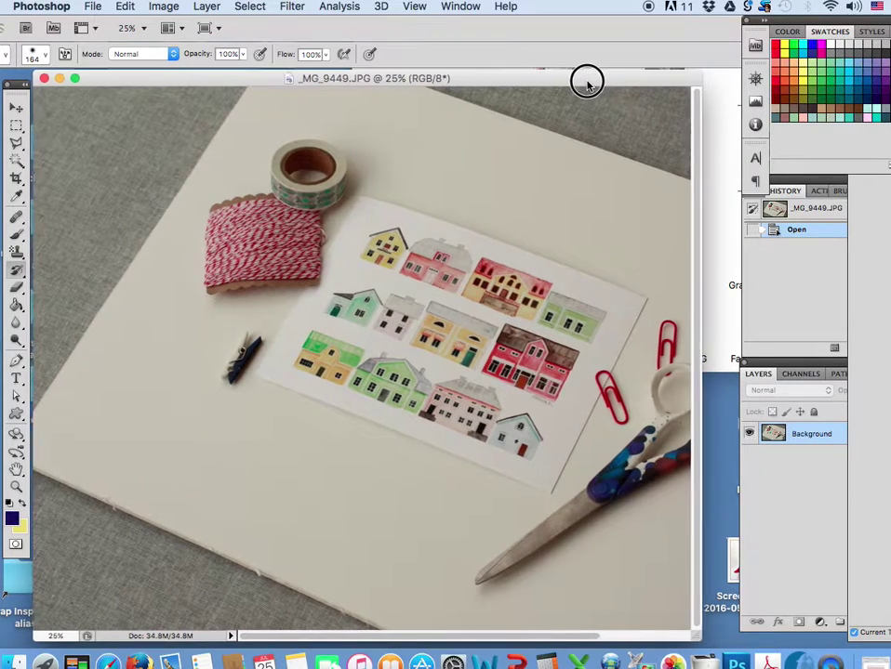
left_click_drag(694, 635, 718, 634)
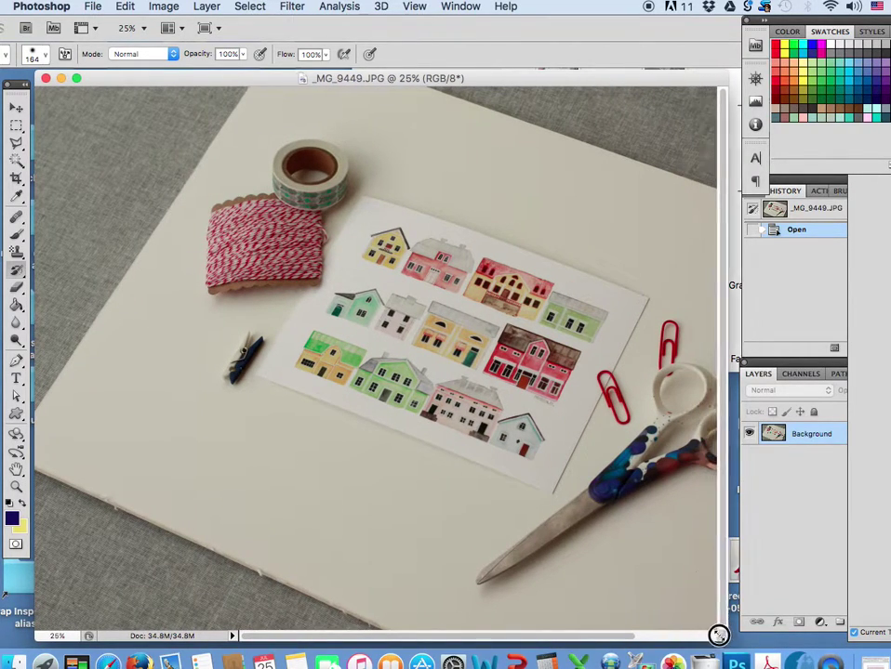
scroll(553, 396, "down", 10)
scroll(554, 397, "up", 10)
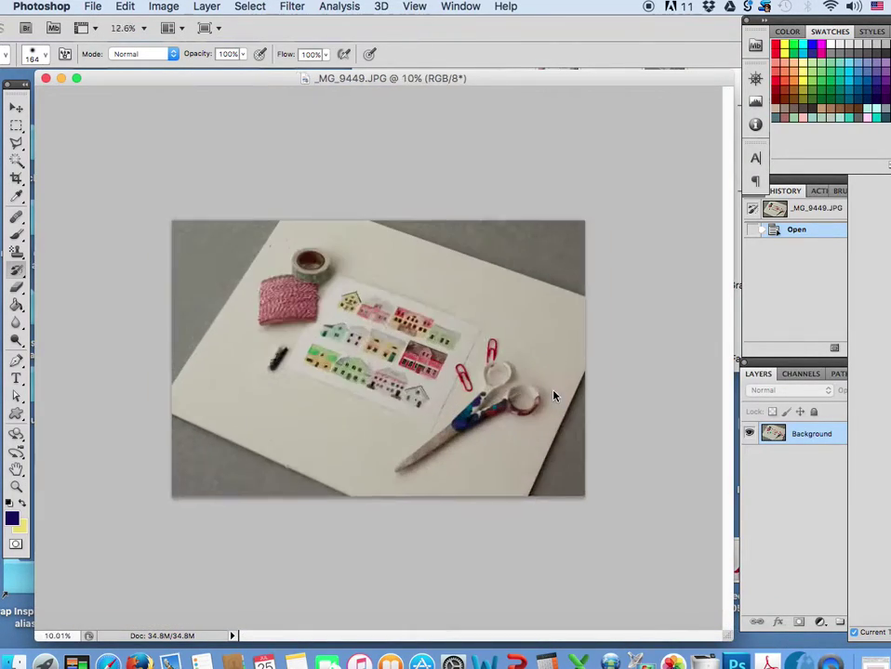
Step: Crop the photo to the art print and its surrounding props, and record the result as a history snapshot
left_click(16, 178)
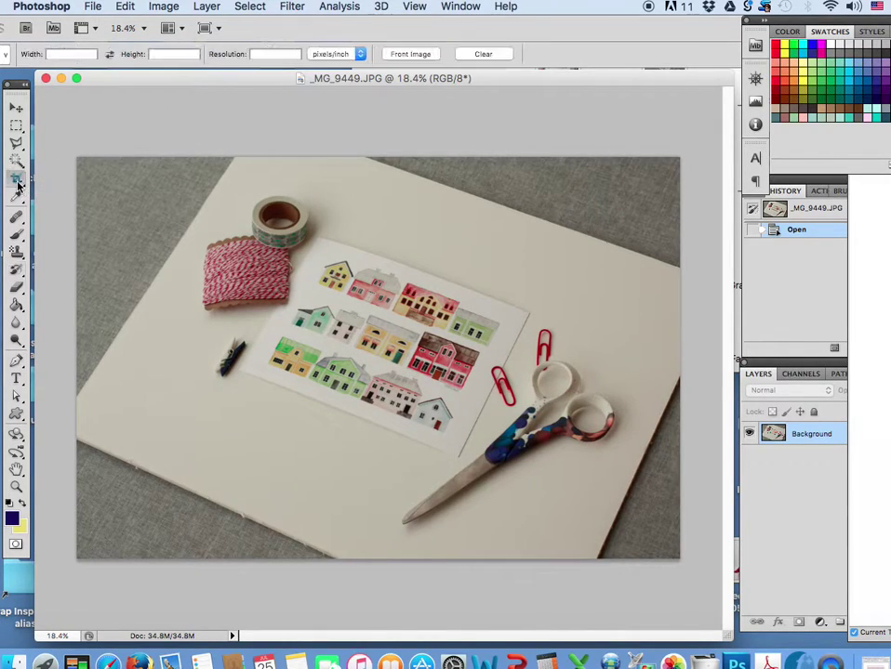
left_click_drag(207, 198, 567, 510)
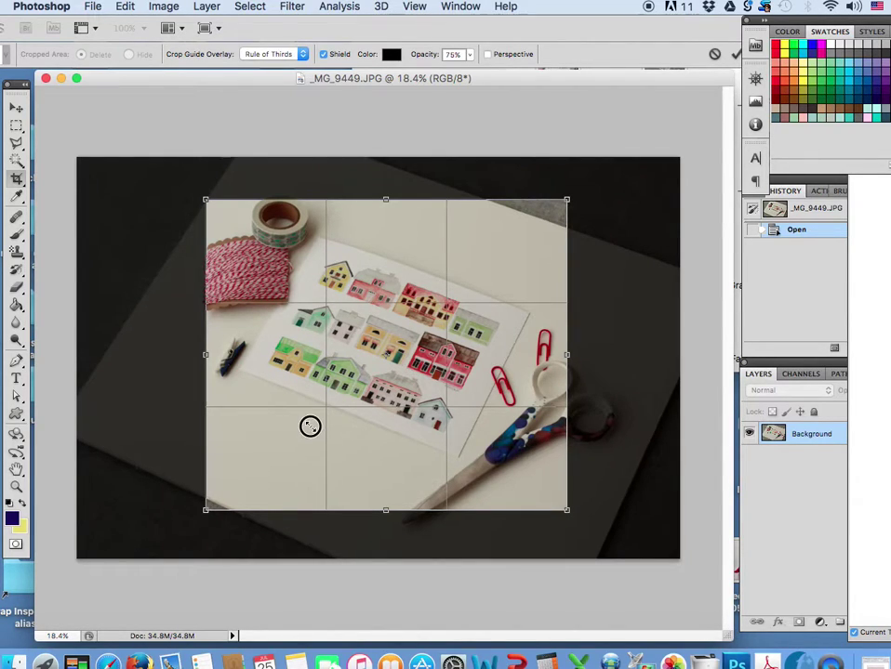
key("Return")
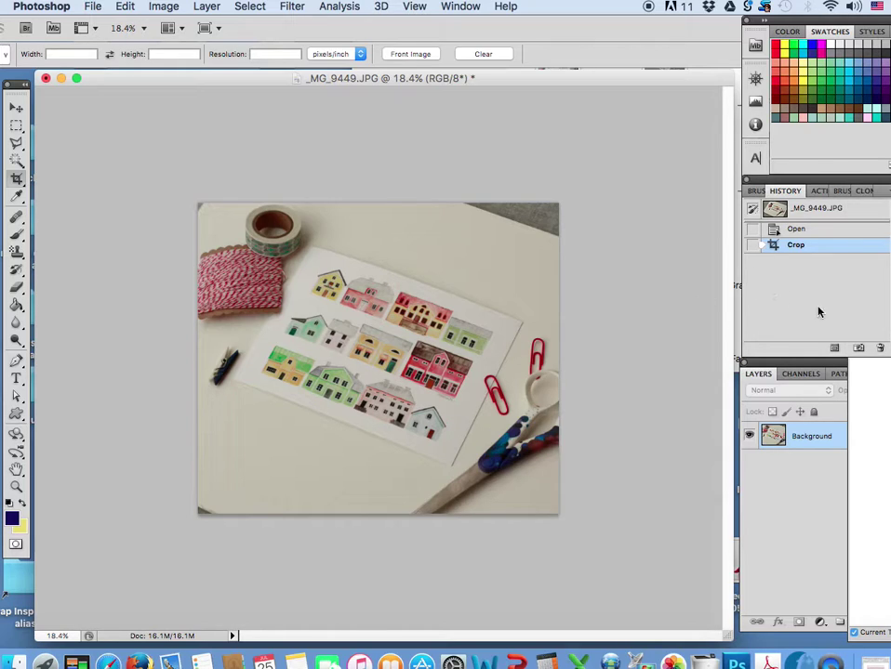
left_click(858, 347)
left_click(822, 476)
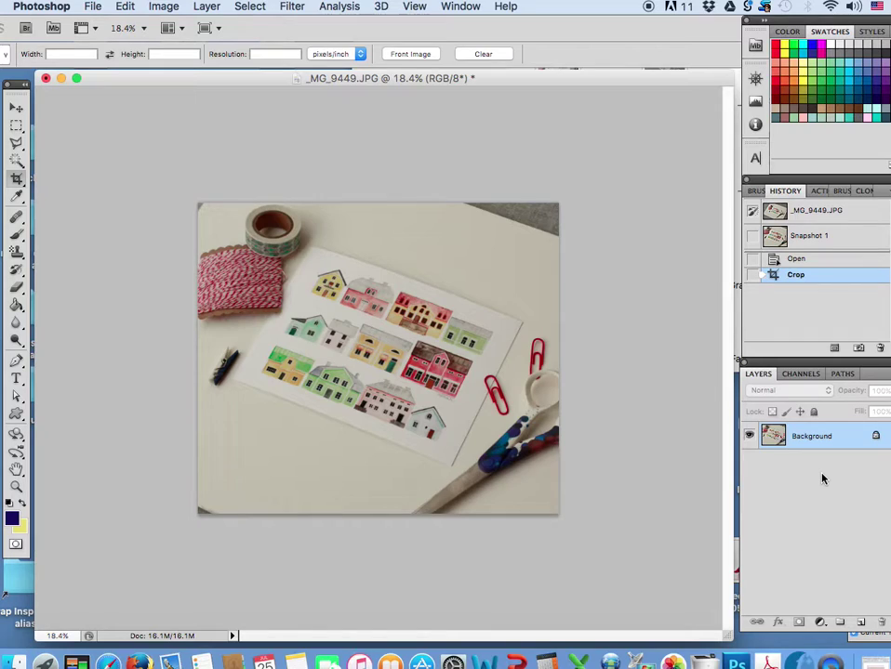
Step: Brighten the photo with Levels by setting the RGB white input level to 206
key("ctrl+l")
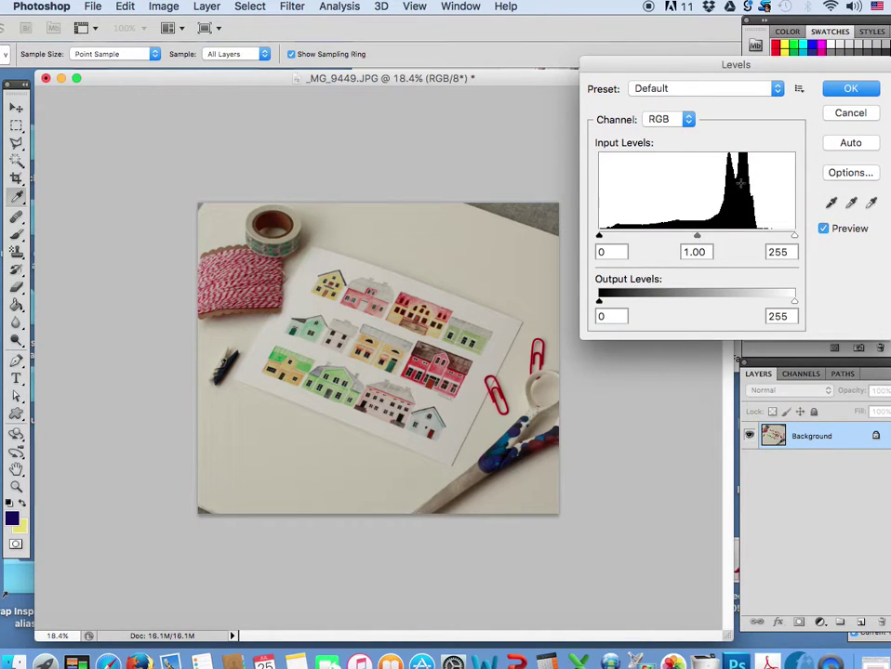
left_click_drag(795, 237, 758, 238)
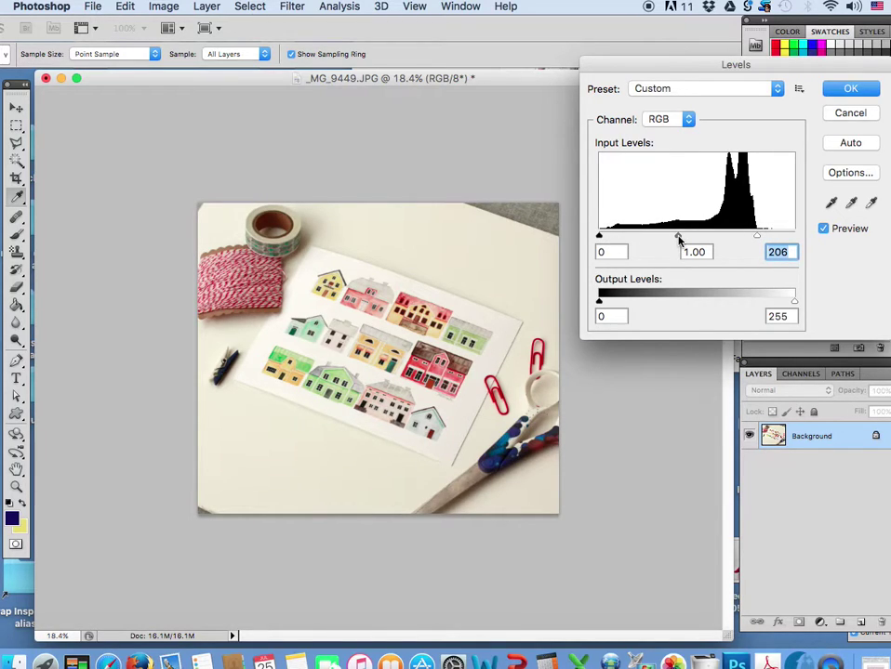
left_click(846, 88)
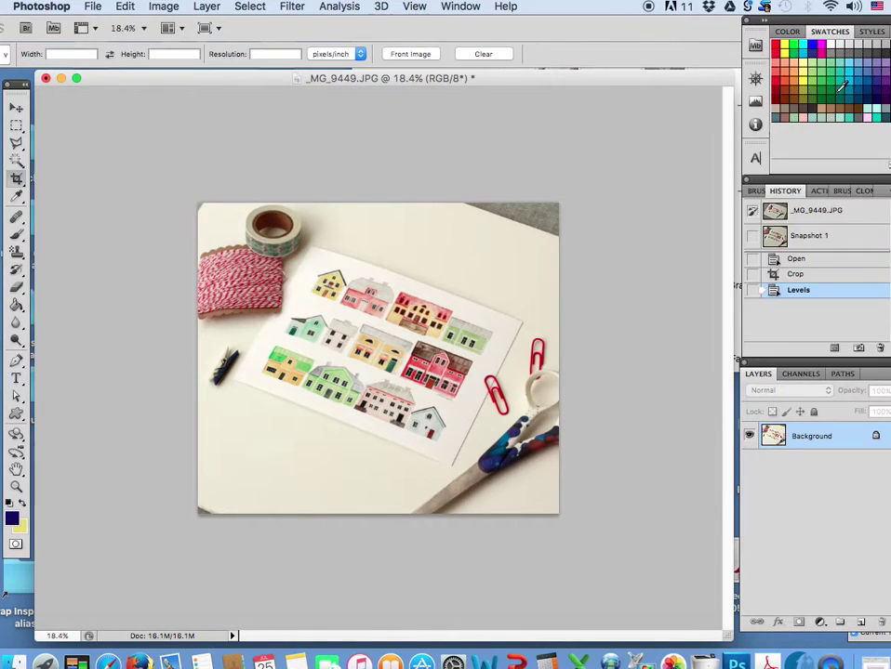
Step: Lighten the midtones with a Curves point at input 115 and output 136 on the RGB channel
key("super+m")
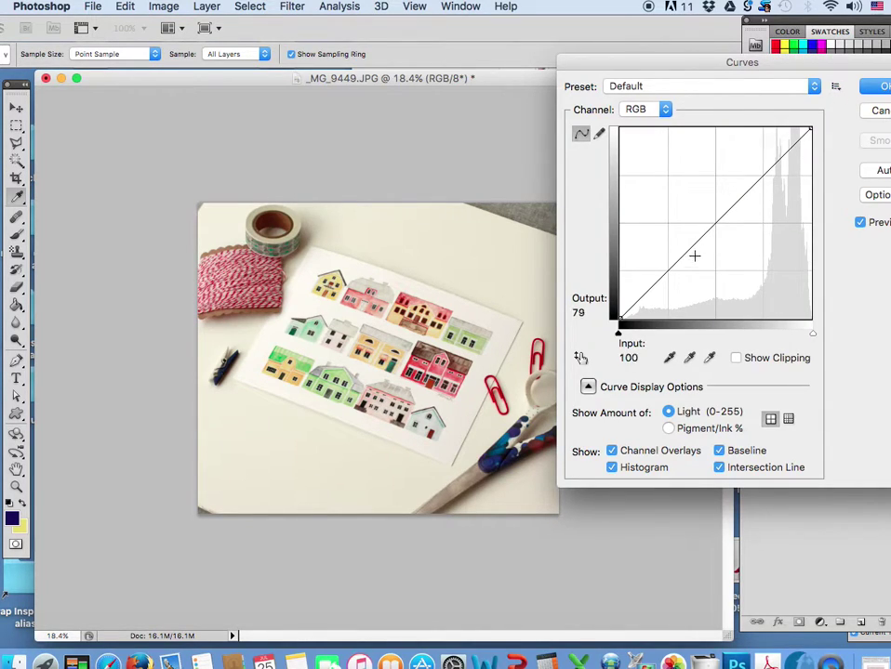
left_click_drag(714, 224, 706, 217)
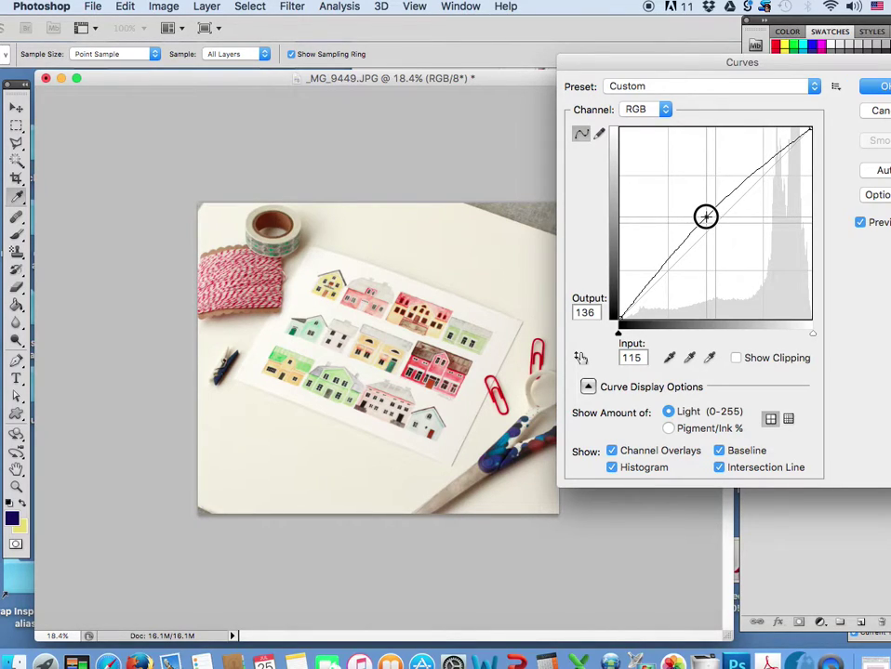
left_click(865, 87)
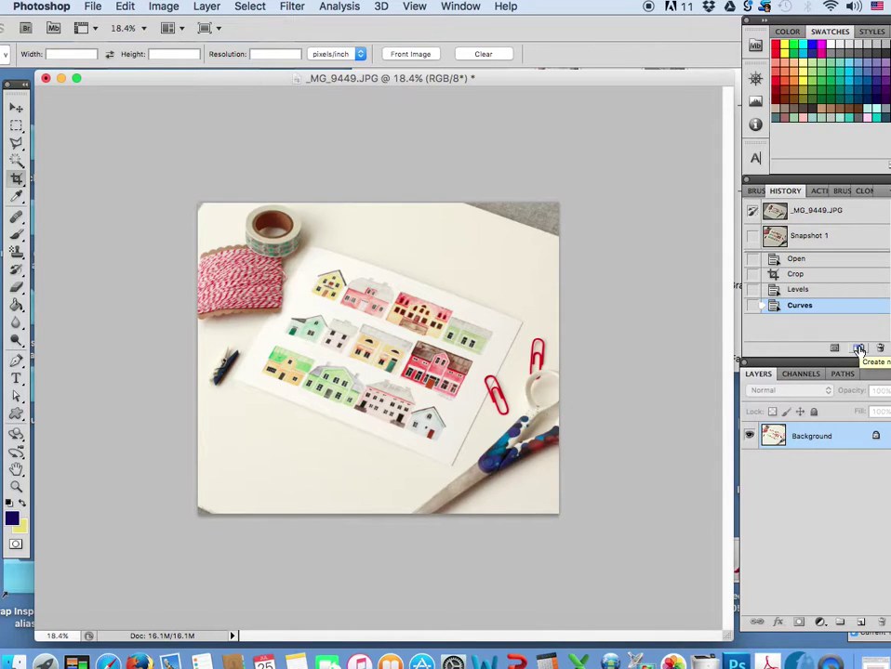
Step: Reduce the photo's overall saturation slightly with Hue/Saturation and save the result as a history snapshot
key("super+u")
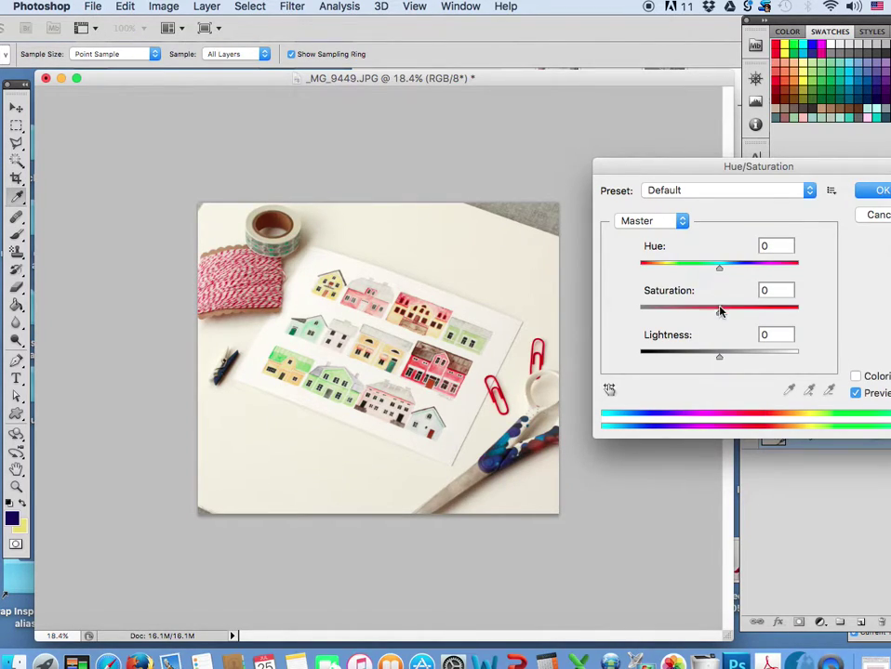
left_click_drag(719, 316, 711, 316)
key("Return")
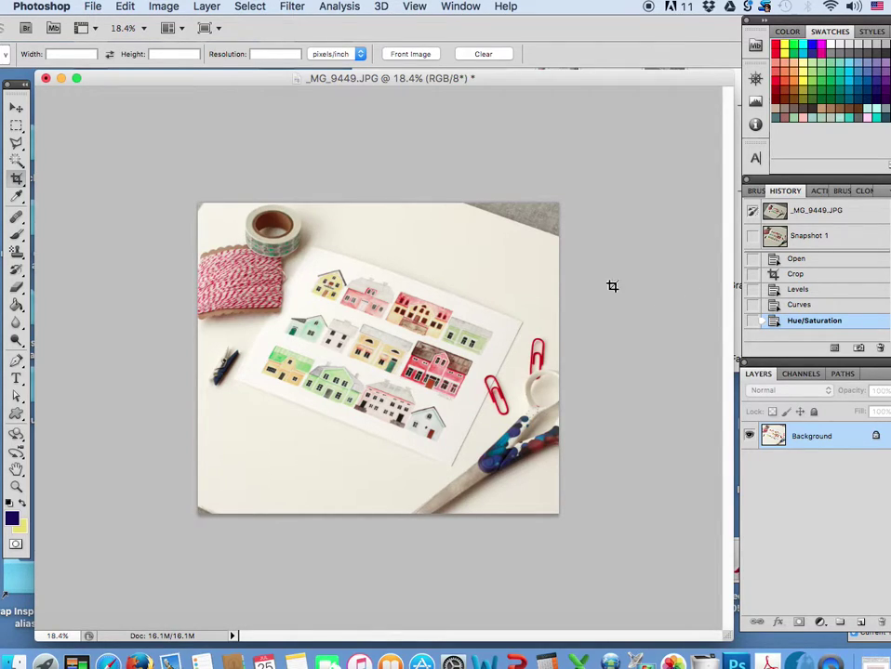
left_click(858, 348)
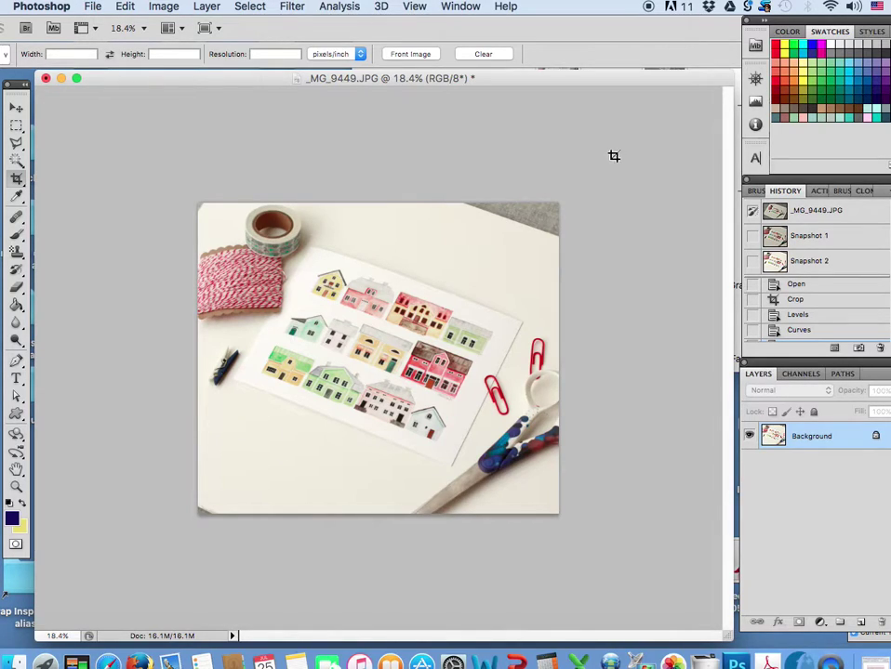
Step: Set up the Clone Stamp tool with a 175-pixel brush and try cloning over the photo's grey upper-right corner
left_click(17, 252)
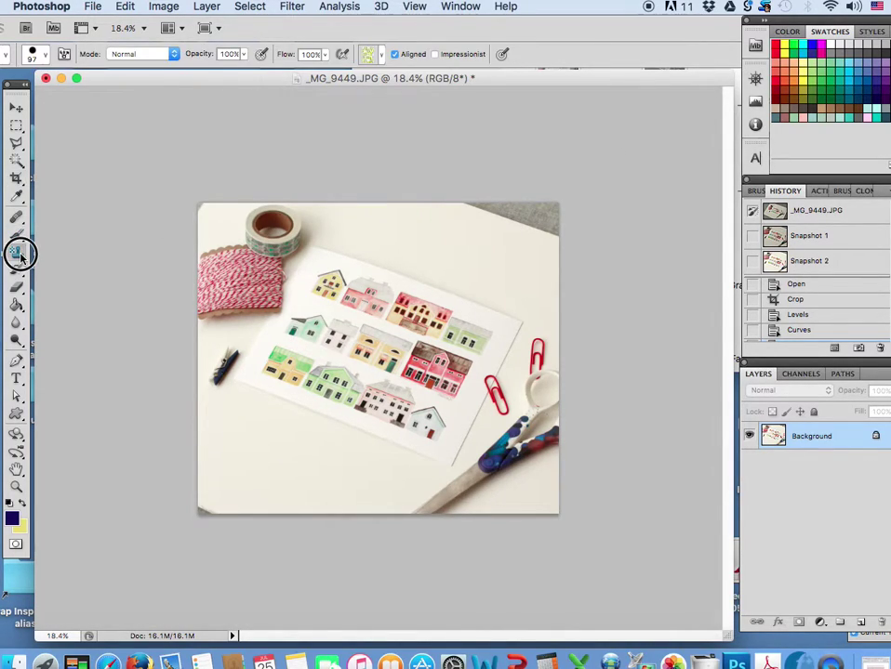
left_click_drag(21, 256, 75, 246)
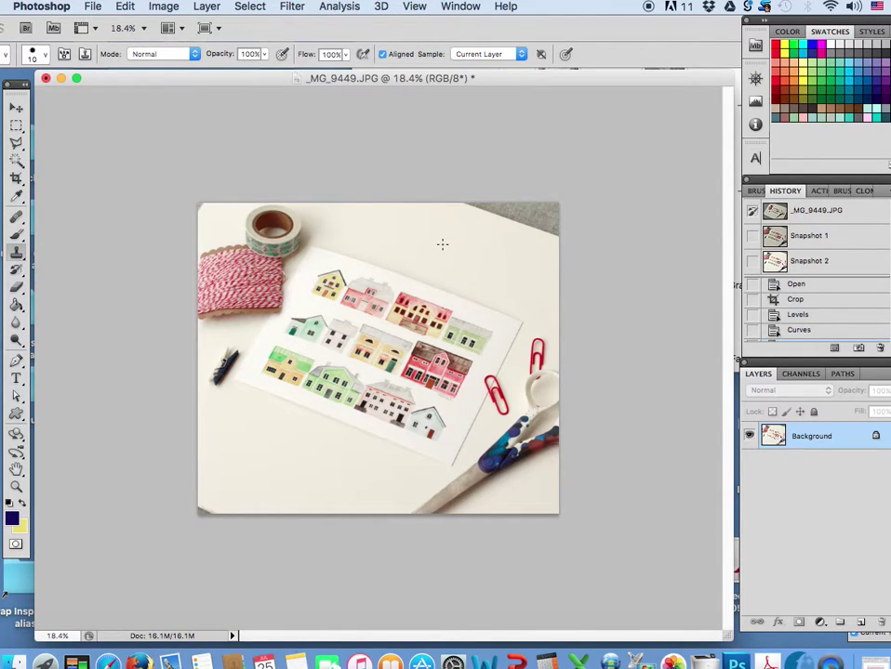
key("bracketright")
key("bracketright")
key("bracketright")
key("bracketright")
key("bracketright")
key("bracketright")
left_click(496, 249, "alt")
left_click(518, 223)
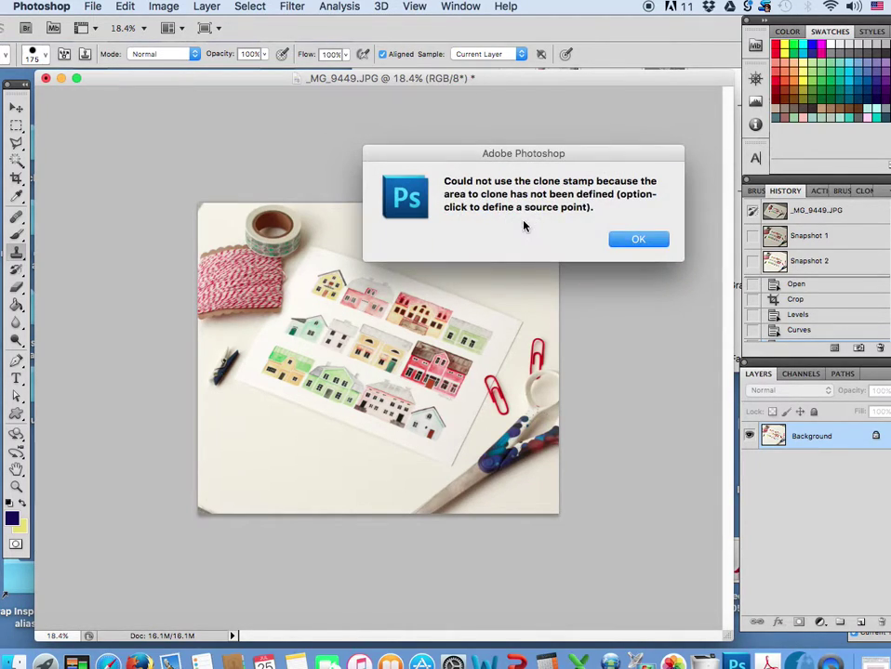
left_click(638, 240)
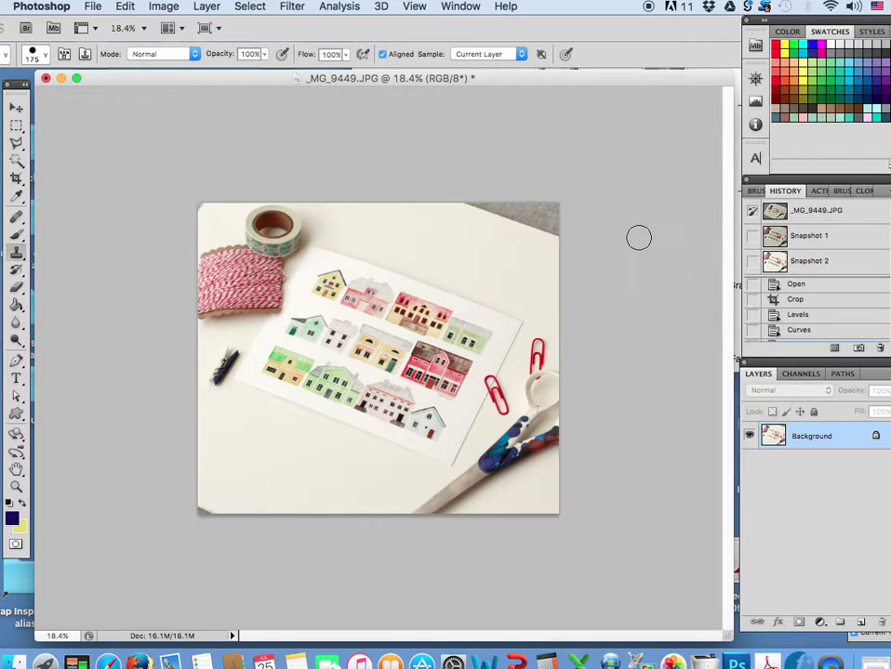
Step: Clone the plain cream background over the grey fabric in the photo's upper-right corner
left_click(495, 227, "alt")
left_click(514, 215)
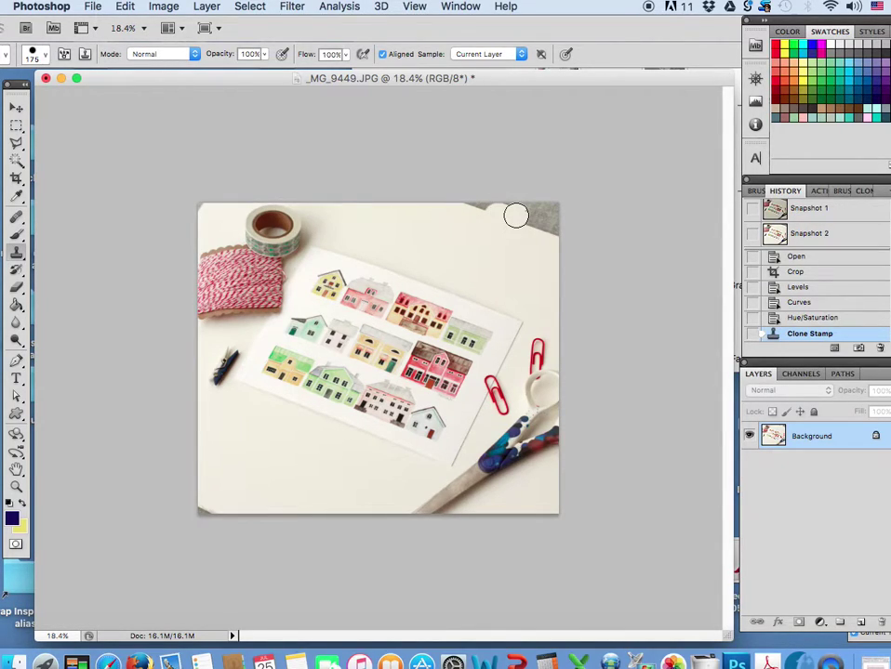
mouse_move(516, 216)
left_mouse_down()
mouse_move(473, 204)
mouse_move(538, 226)
left_mouse_up()
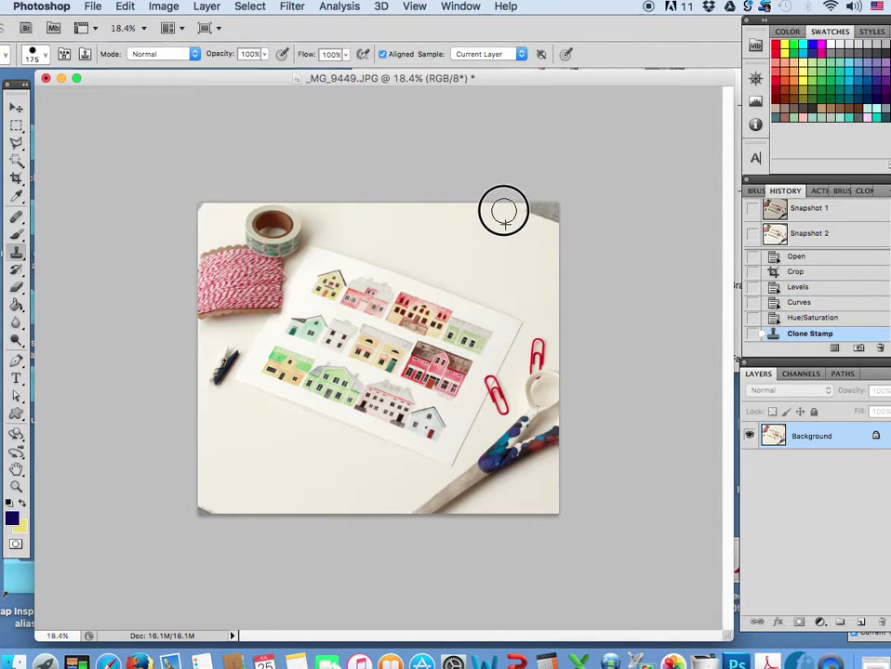
left_click(503, 210)
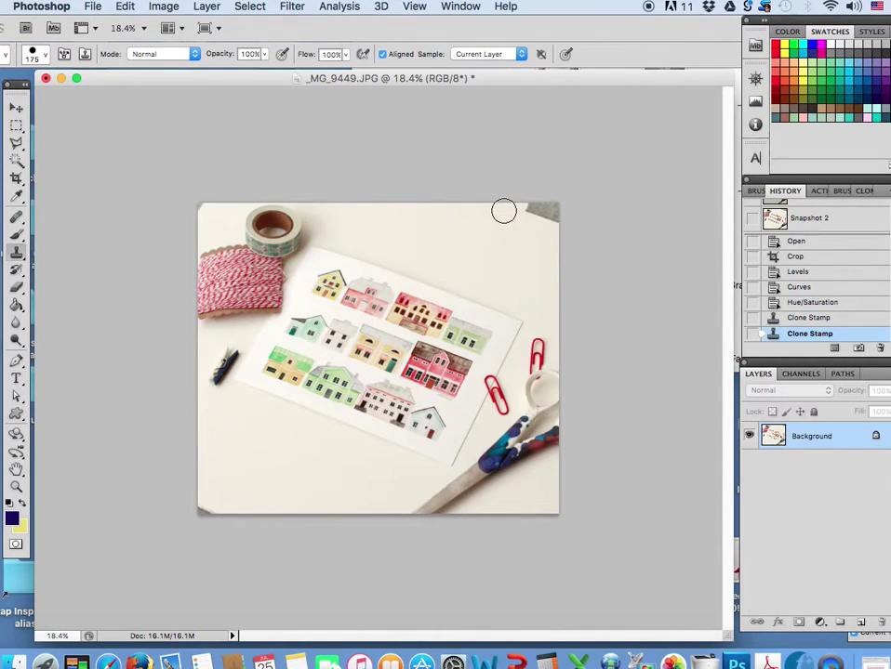
left_click(503, 241, "alt")
mouse_move(553, 207)
left_mouse_down()
mouse_move(532, 206)
mouse_move(558, 204)
mouse_move(543, 204)
left_mouse_up()
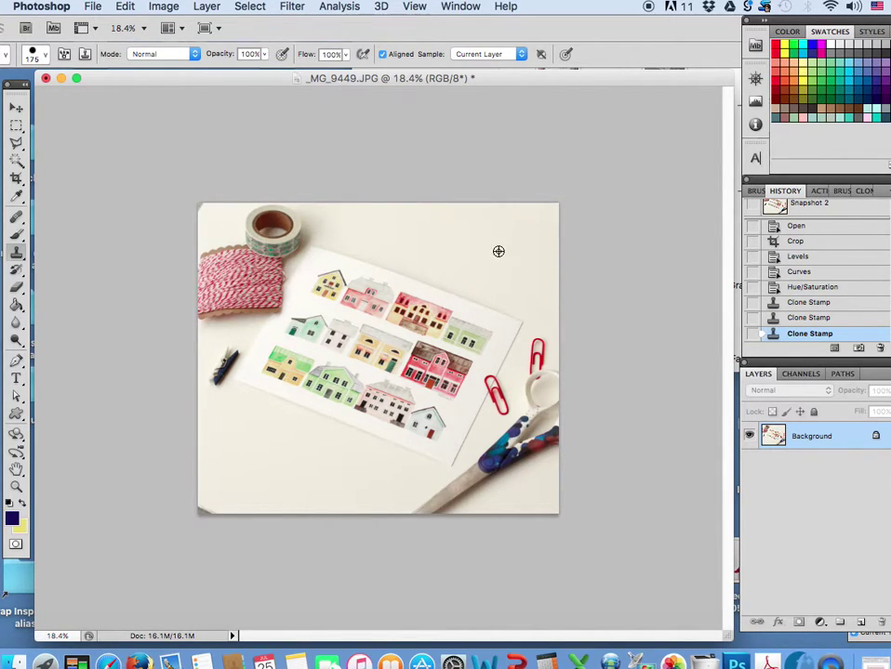
Step: Try cloning part of the printed house artwork onto the blank background, and revert that stroke in the history
left_click(417, 317, "alt")
mouse_move(502, 234)
left_mouse_down()
mouse_move(505, 241)
mouse_move(479, 240)
left_mouse_up()
left_click(800, 318)
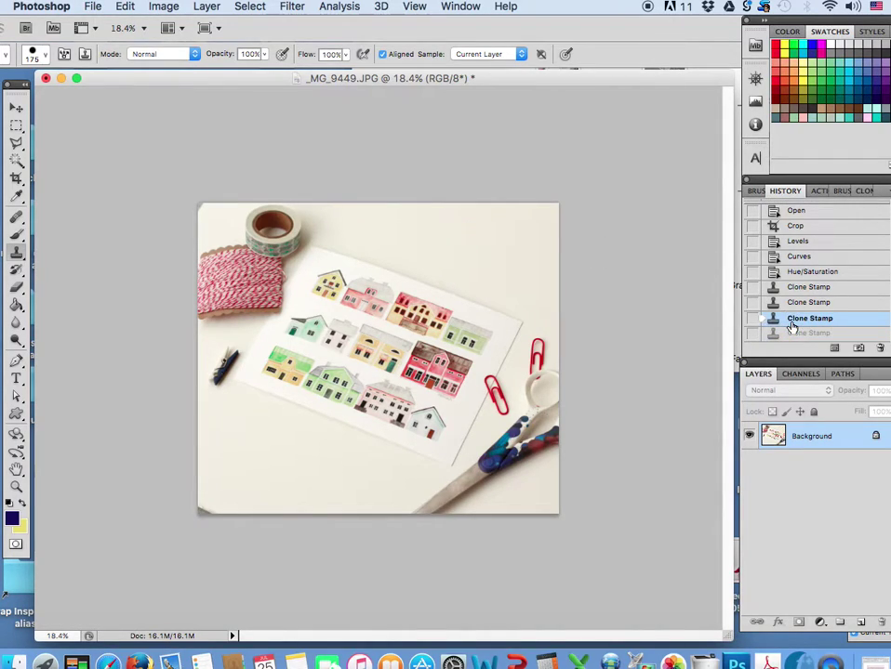
Step: Clone clean background over the photo's lower-left and upper-left corners, and save the result as a history snapshot
left_click(220, 496, "alt")
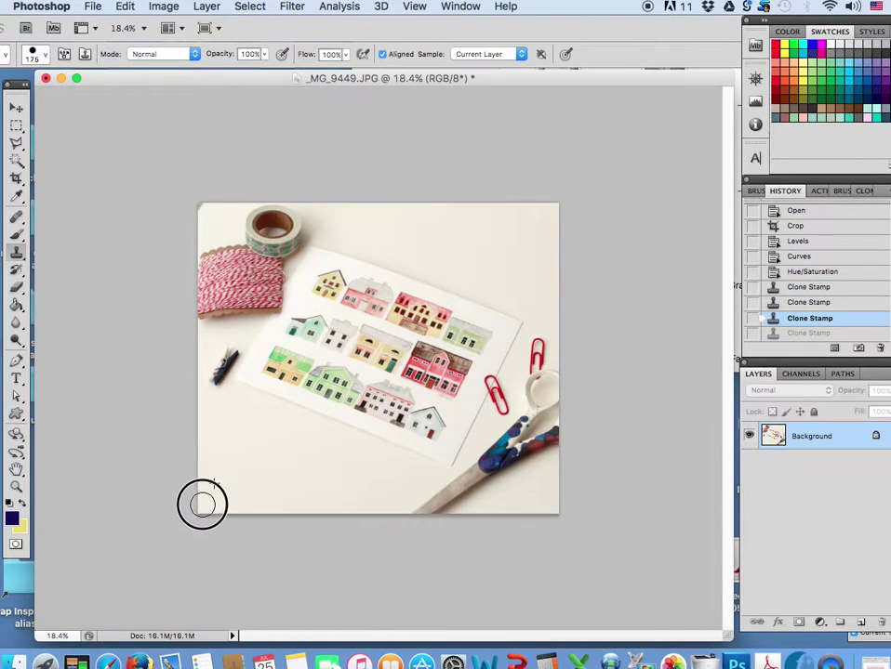
left_click_drag(202, 504, 253, 442)
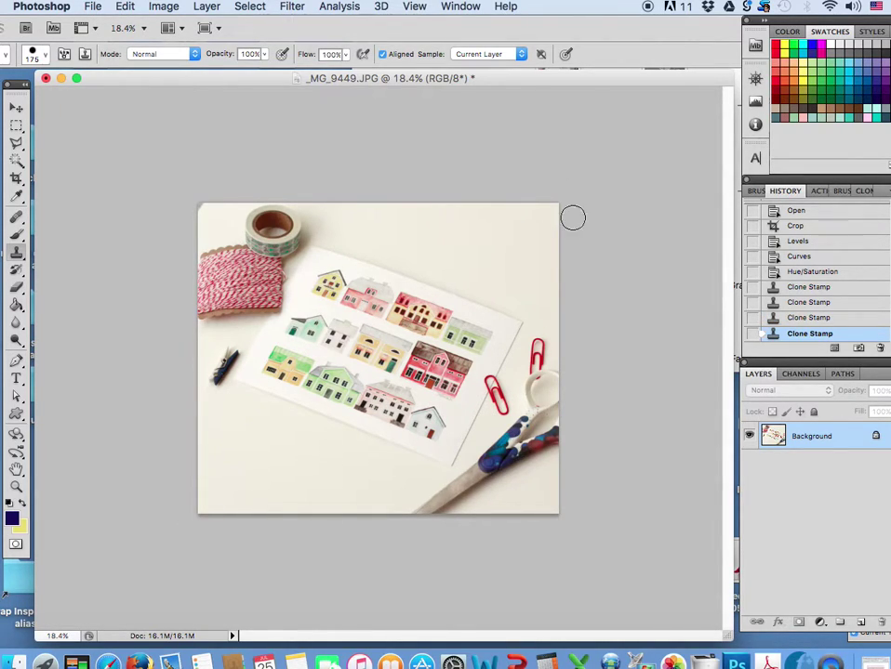
left_click(214, 223, "alt")
left_click(203, 207)
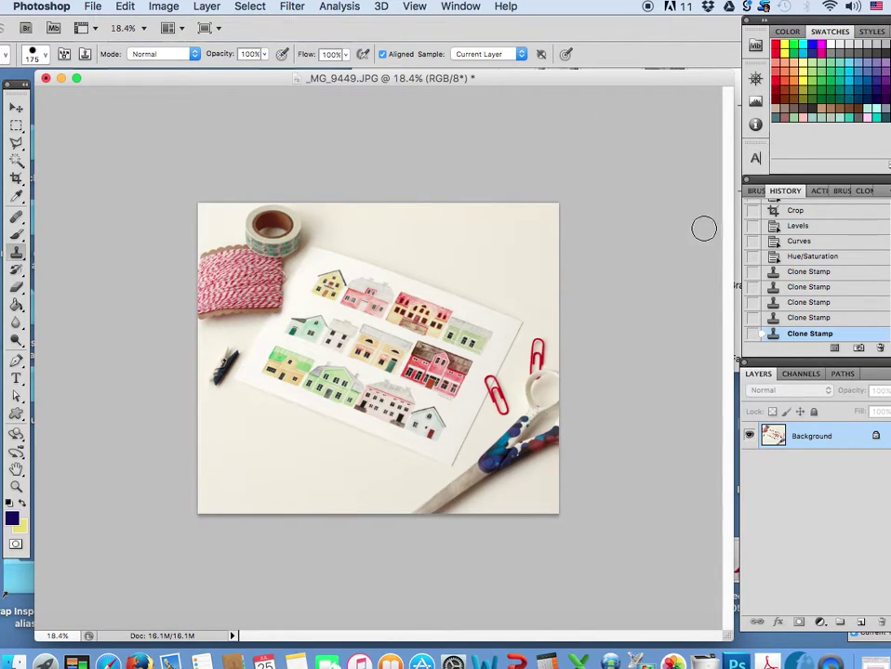
left_click(857, 348)
Step: Compare the editing stages by viewing Snapshot 1, Snapshot 2 and Snapshot 3 in turn
scroll(805, 268, "up", 4)
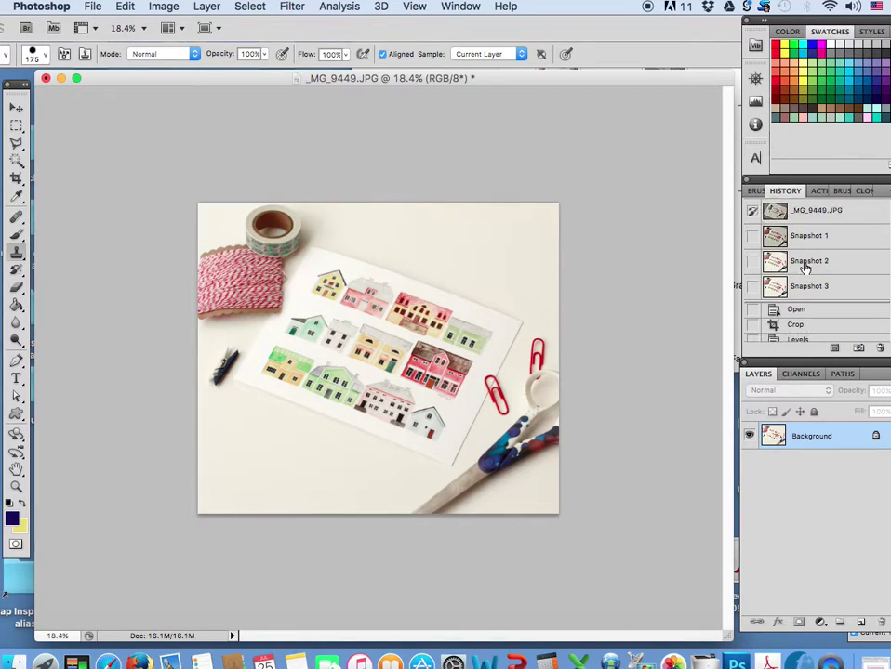
left_click(808, 239)
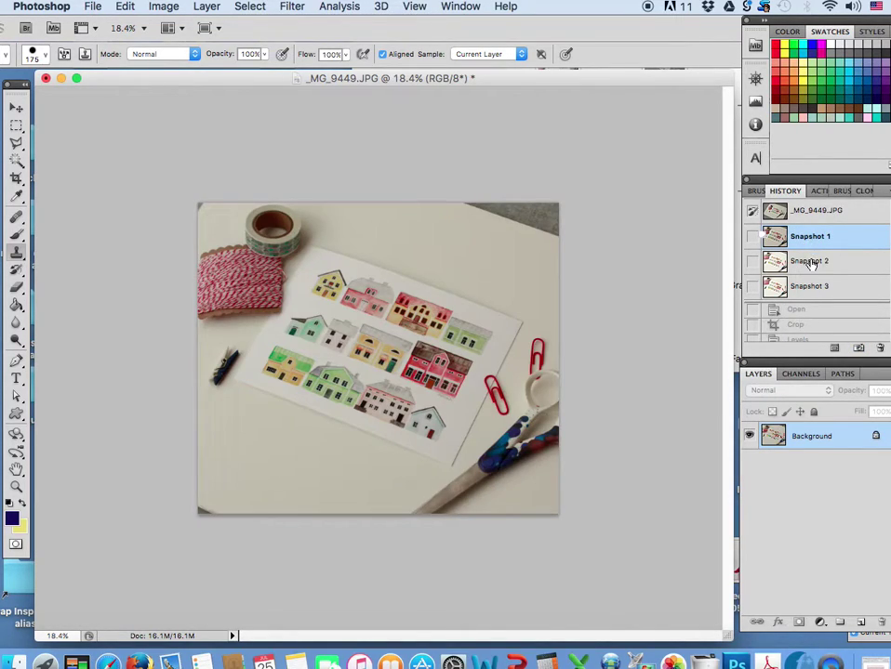
left_click(809, 265)
left_click(810, 286)
scroll(813, 286, "down", 5)
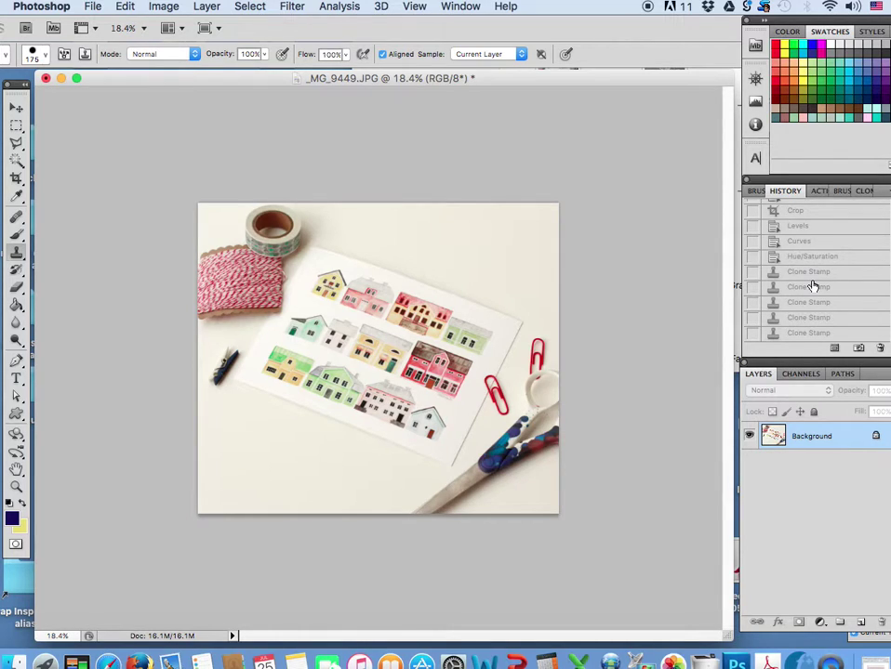
Step: Apply a Color Balance with the highlights at +10 blue and the midtones shifted toward cyan, and save the result as a history snapshot
key("super+b")
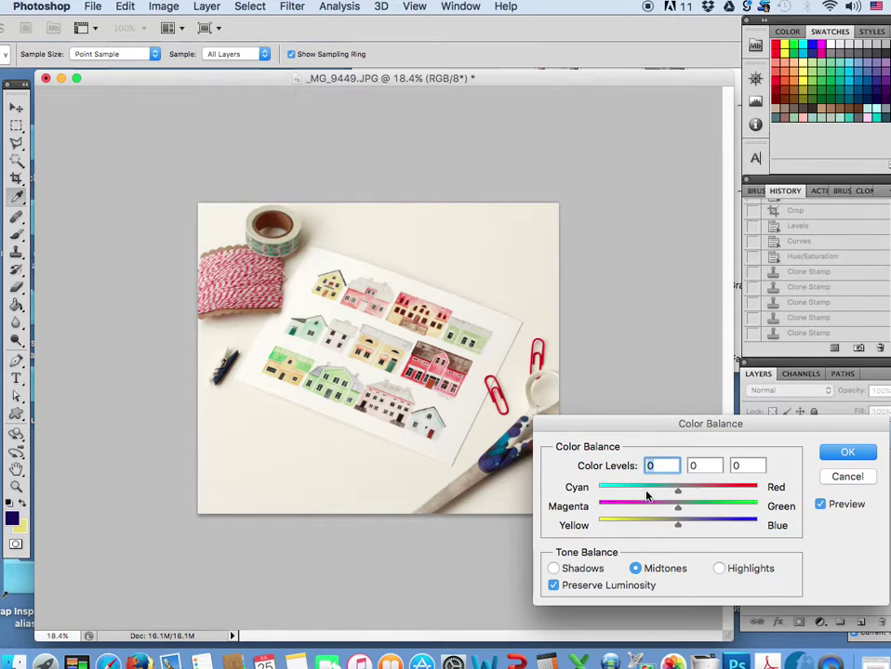
left_click(719, 569)
left_click_drag(677, 527, 678, 492)
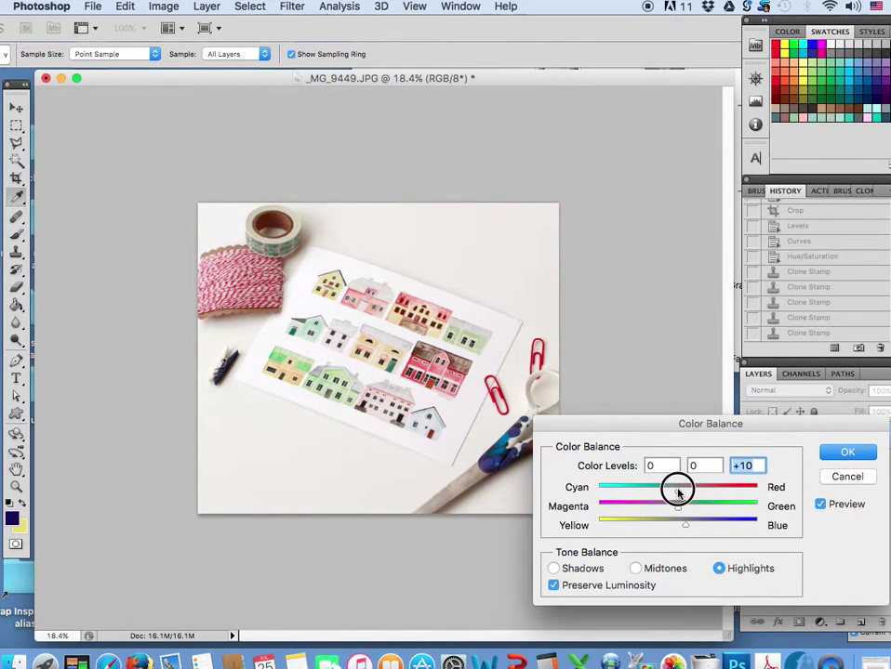
left_click(635, 568)
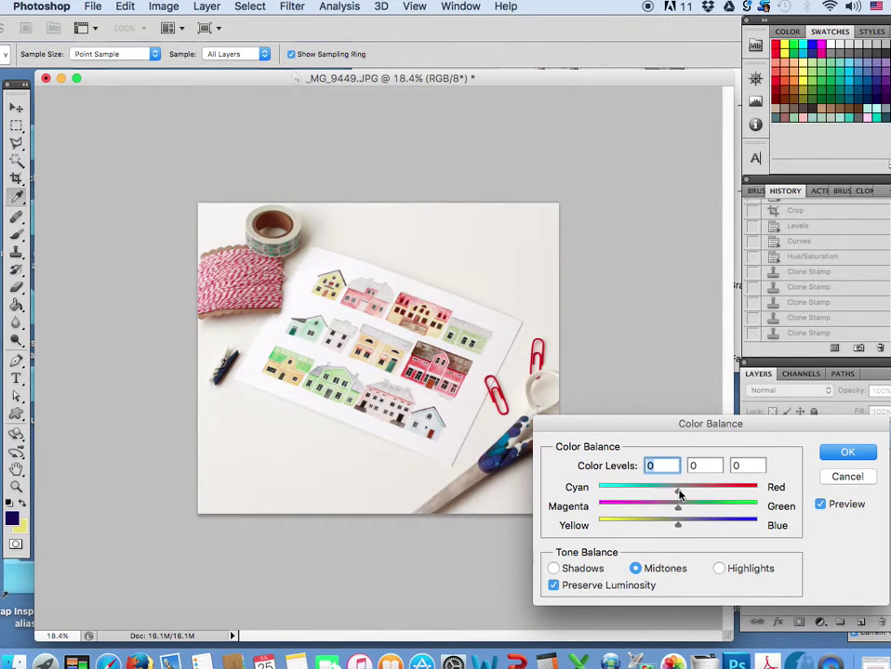
left_click_drag(678, 494, 666, 493)
left_click(847, 452)
left_click(860, 350)
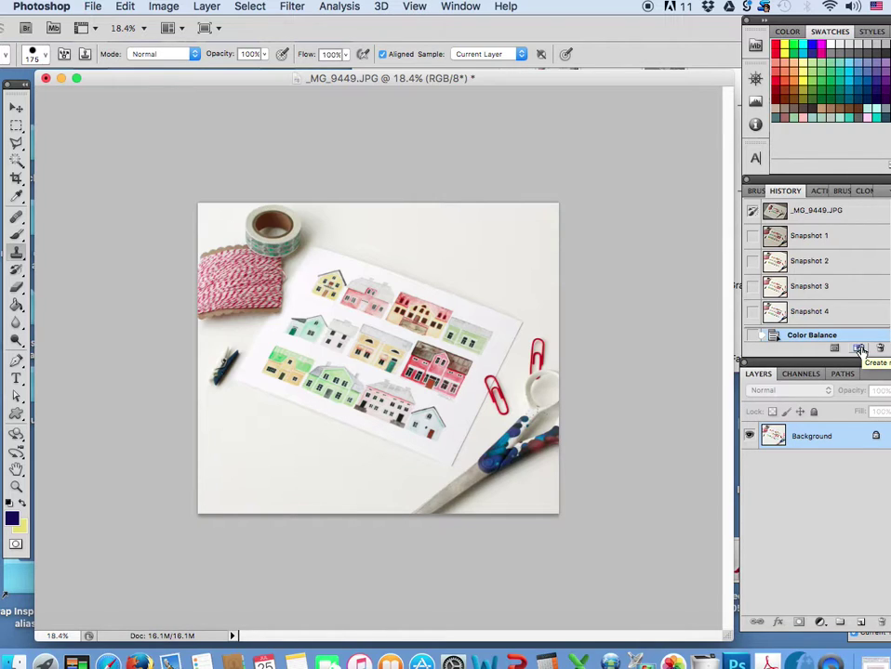
Step: Brighten the photo by raising the upper part of the RGB curve in Curves, and save the result as a history snapshot
key("super+m")
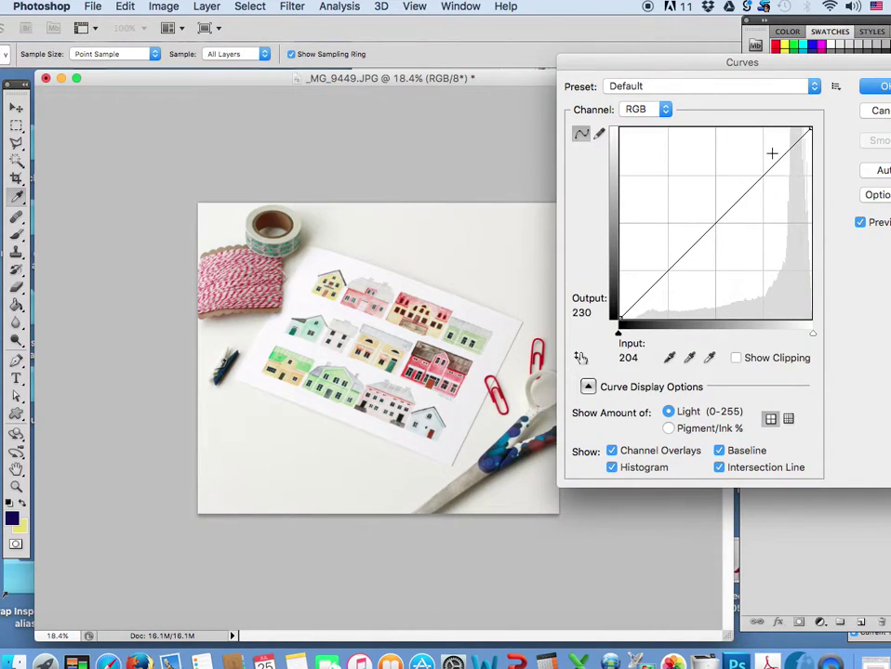
left_click_drag(772, 162, 763, 153)
left_click(880, 86)
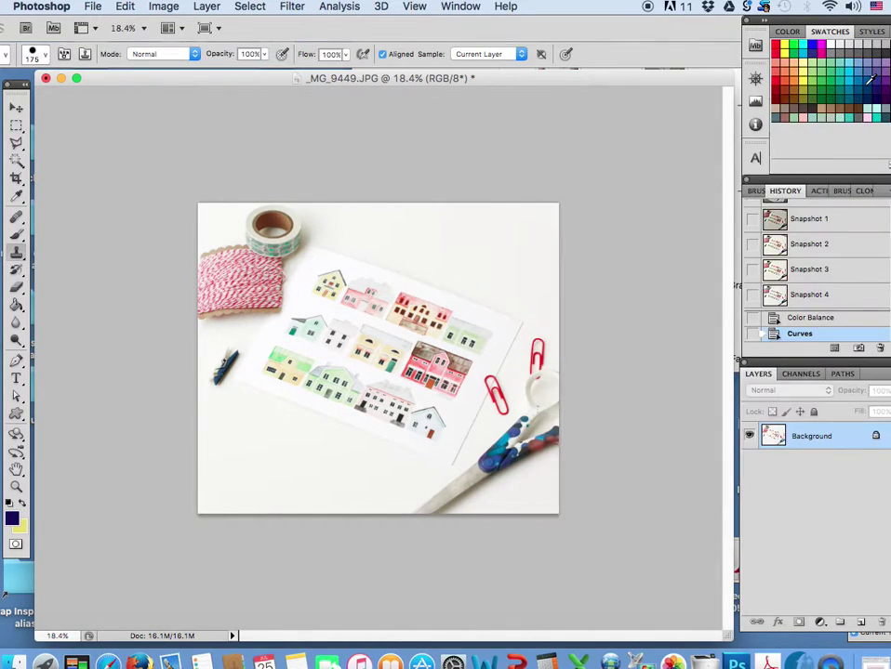
left_click(856, 349)
Step: Compare the photo before and after brightening by alternating between Snapshot 4 and Snapshot 5
left_click(811, 295)
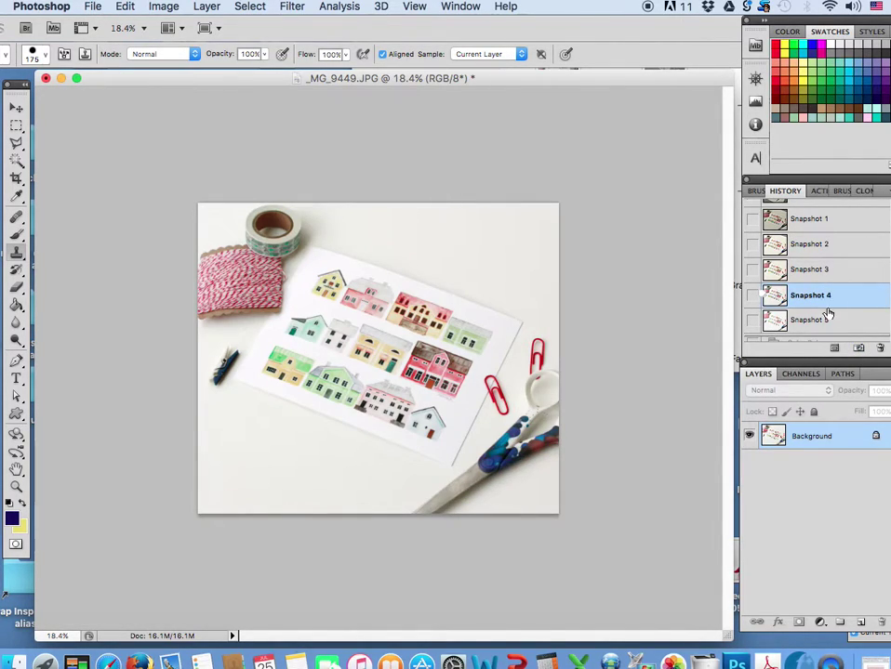
left_click(826, 321)
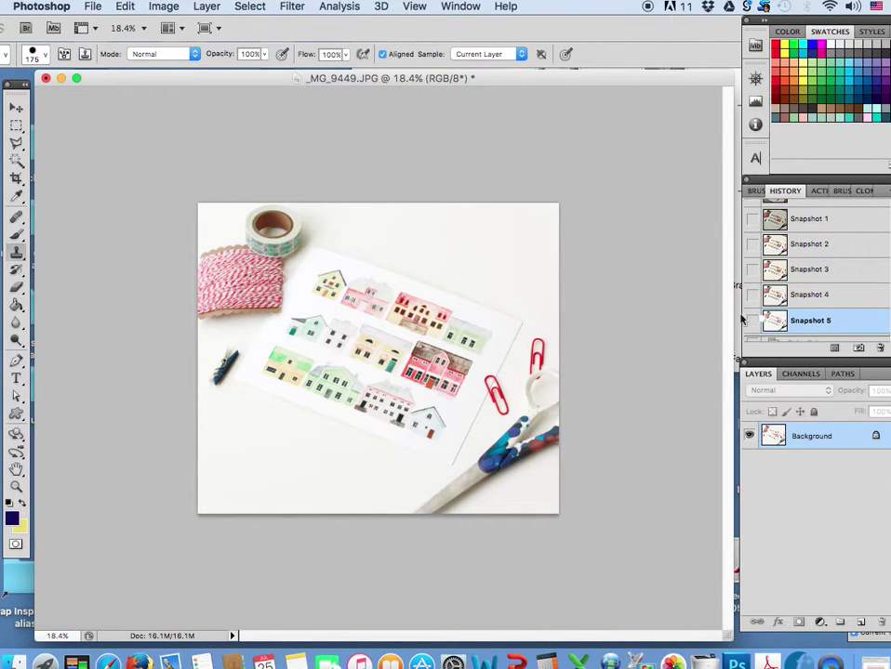
left_click(801, 295)
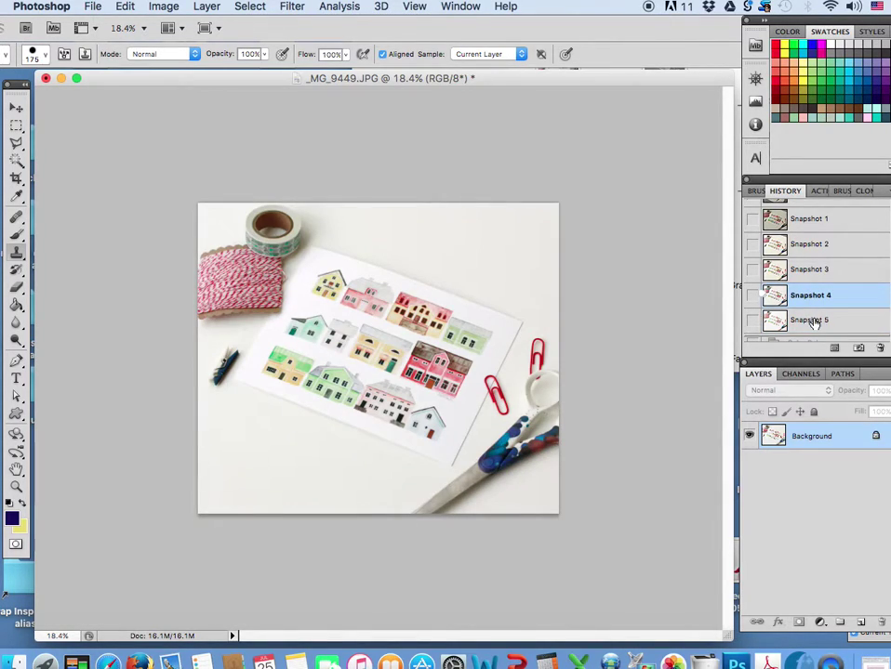
left_click(815, 322)
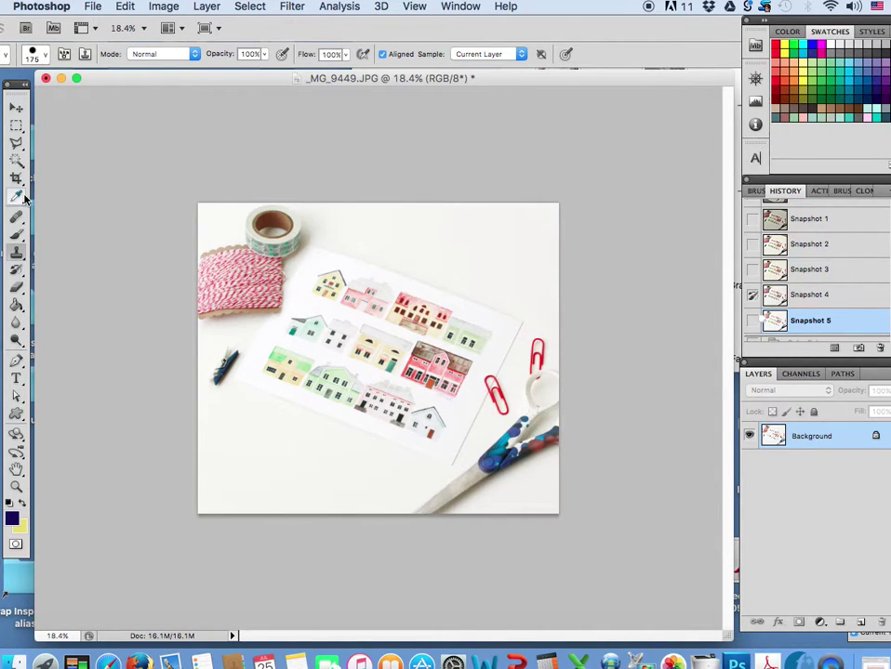
Step: Paint the Snapshot 4 tones back over all the printed houses with the History Brush at 100% opacity, and save a history snapshot
left_click(17, 269)
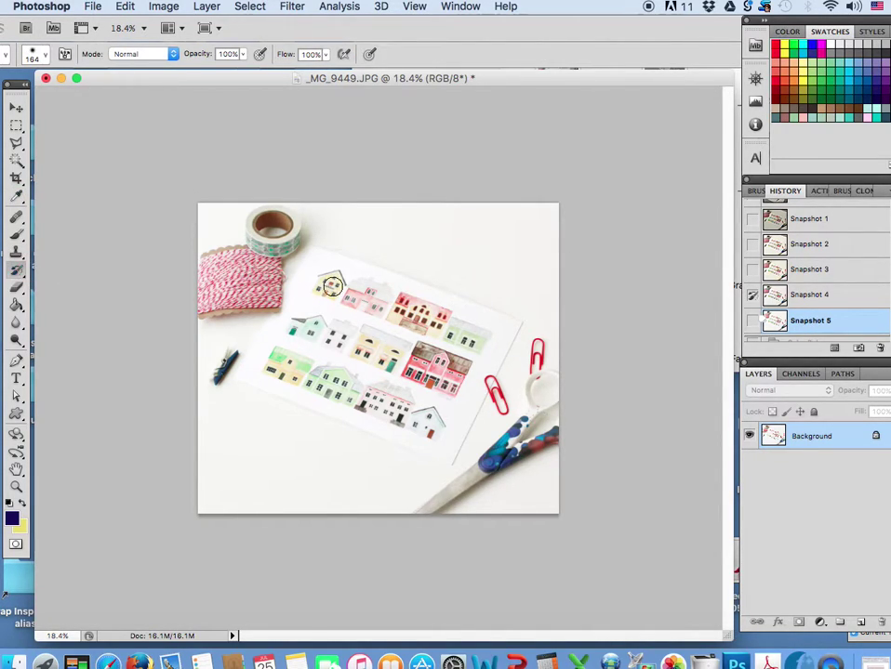
mouse_move(334, 274)
left_mouse_down()
mouse_move(378, 308)
mouse_move(386, 293)
mouse_move(374, 288)
mouse_move(356, 286)
mouse_move(394, 318)
mouse_move(437, 326)
mouse_move(440, 315)
mouse_move(402, 302)
mouse_move(461, 346)
left_mouse_up()
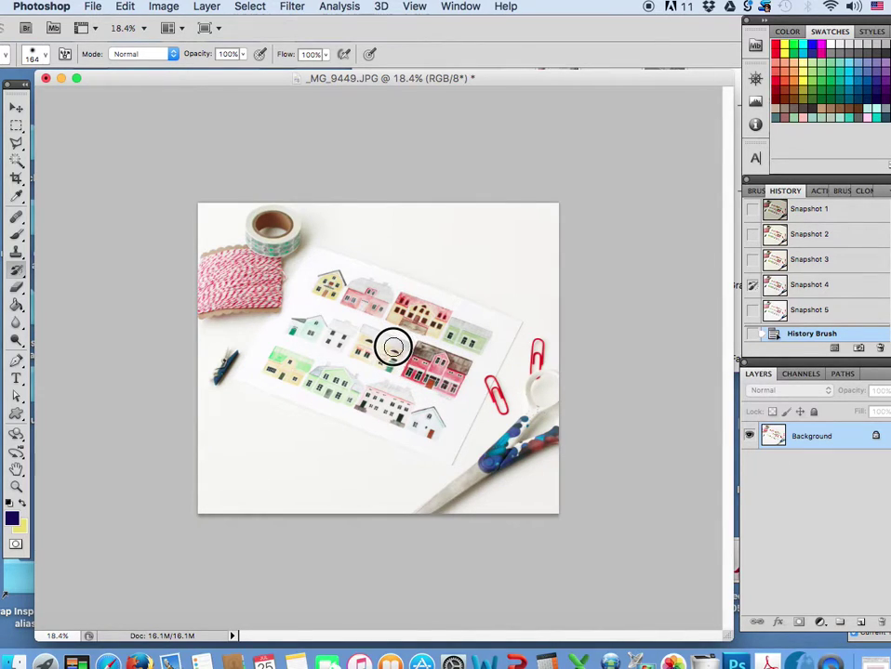
mouse_move(364, 350)
left_mouse_down()
mouse_move(337, 337)
mouse_move(344, 332)
mouse_move(298, 327)
mouse_move(312, 335)
mouse_move(278, 360)
mouse_move(288, 356)
mouse_move(301, 370)
mouse_move(278, 370)
mouse_move(348, 398)
mouse_move(345, 383)
mouse_move(321, 369)
mouse_move(401, 414)
mouse_move(401, 398)
mouse_move(376, 387)
mouse_move(371, 410)
mouse_move(414, 423)
left_mouse_up()
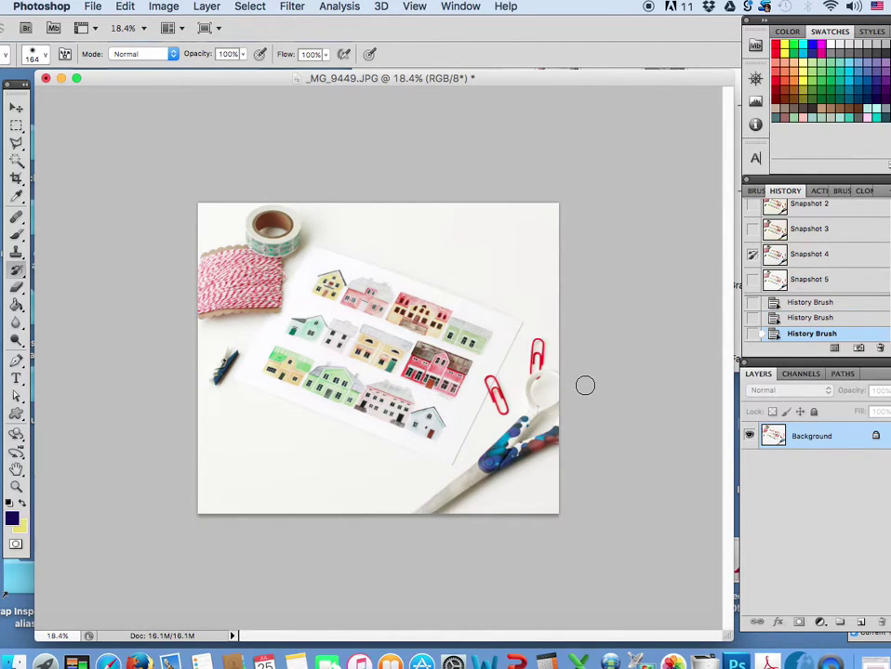
left_click(859, 347)
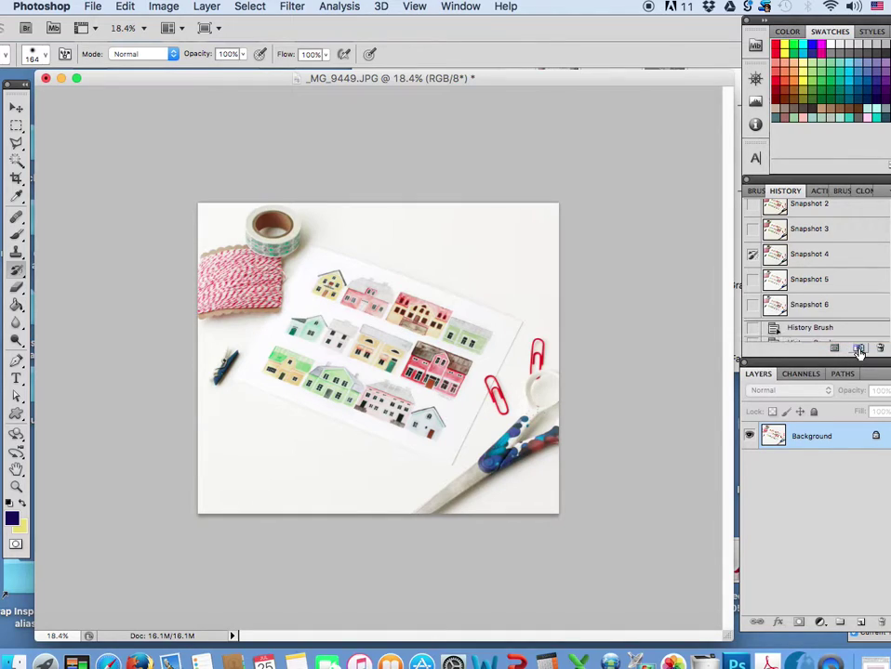
Step: Compare the repainted houses with the earlier stages by viewing Snapshots 4, 5 and 6 in turn
left_click(825, 306)
left_click(823, 282)
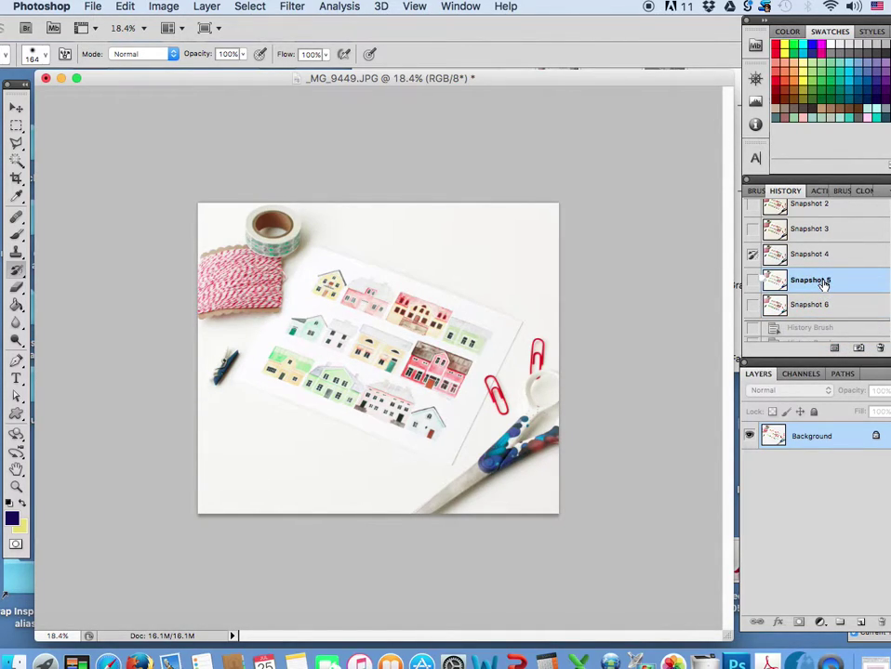
left_click(823, 254)
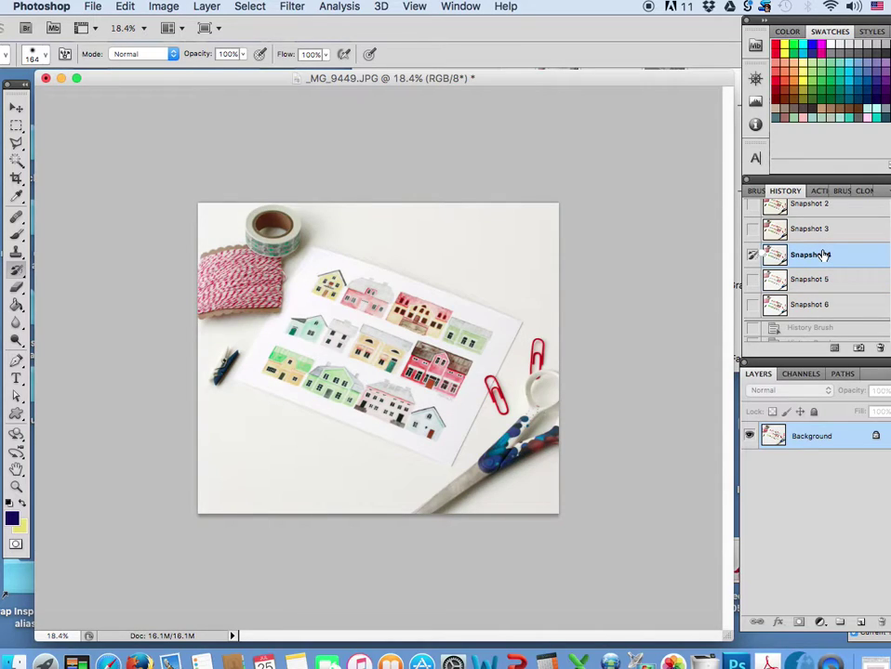
left_click(818, 308)
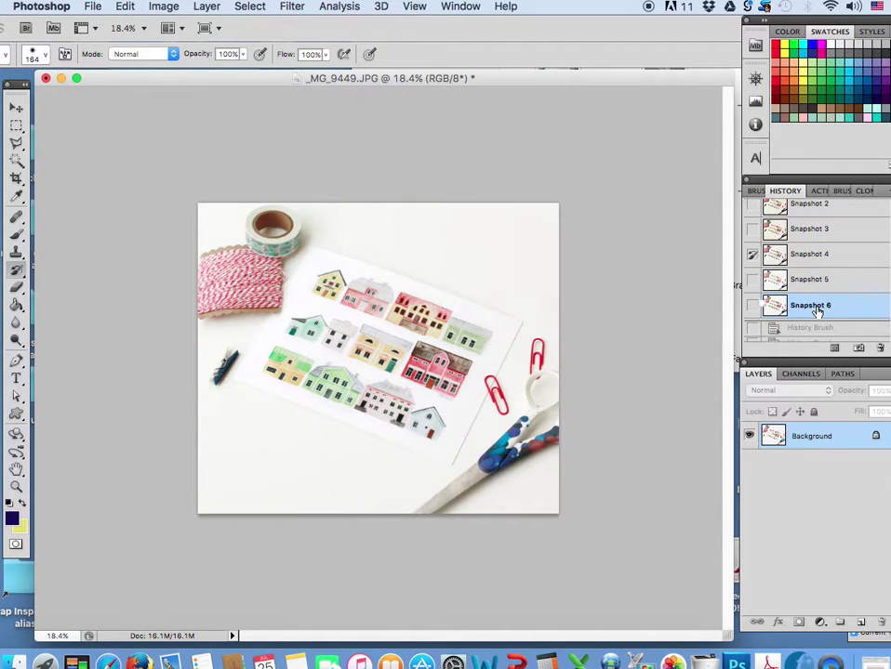
left_click(816, 261)
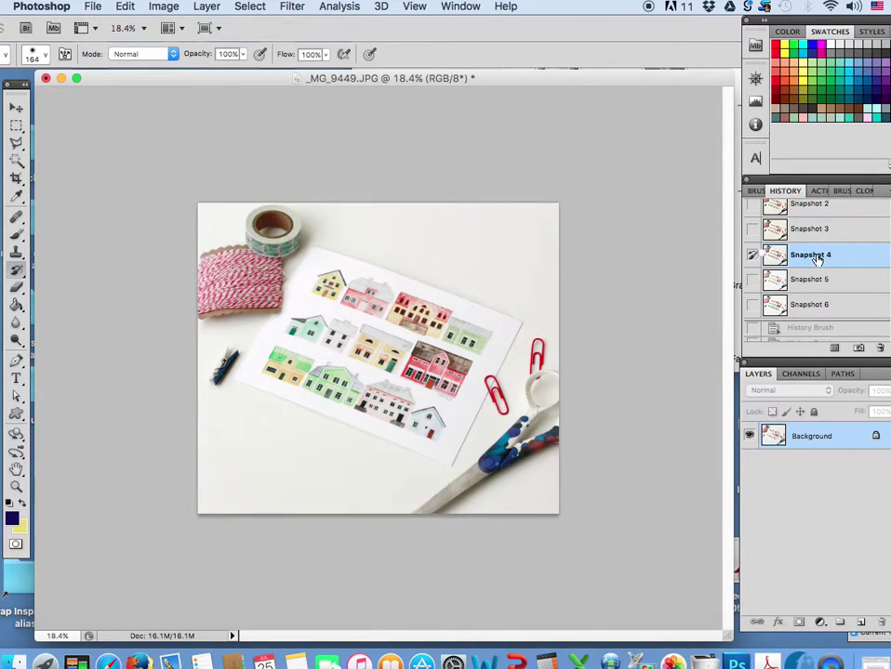
left_click(813, 311)
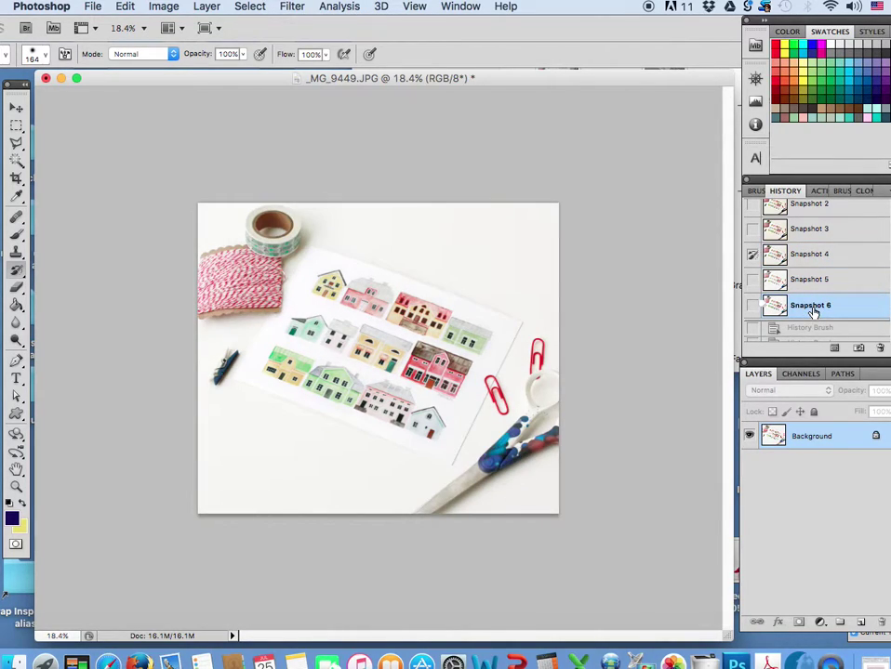
Step: Return the photo to Snapshot 5 and reduce the History Brush opacity to 60%
left_click(810, 282)
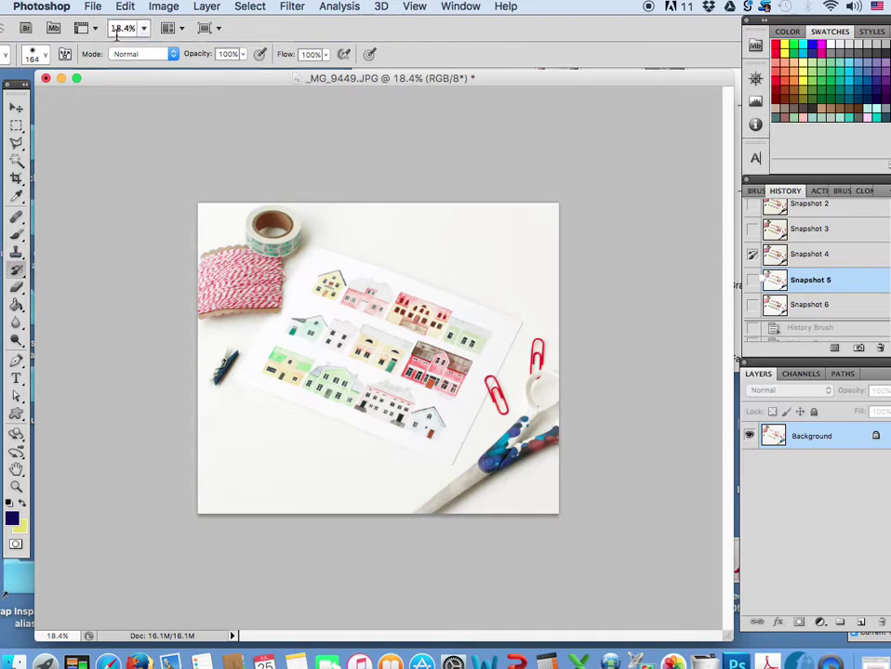
left_click(244, 55)
left_click(214, 72)
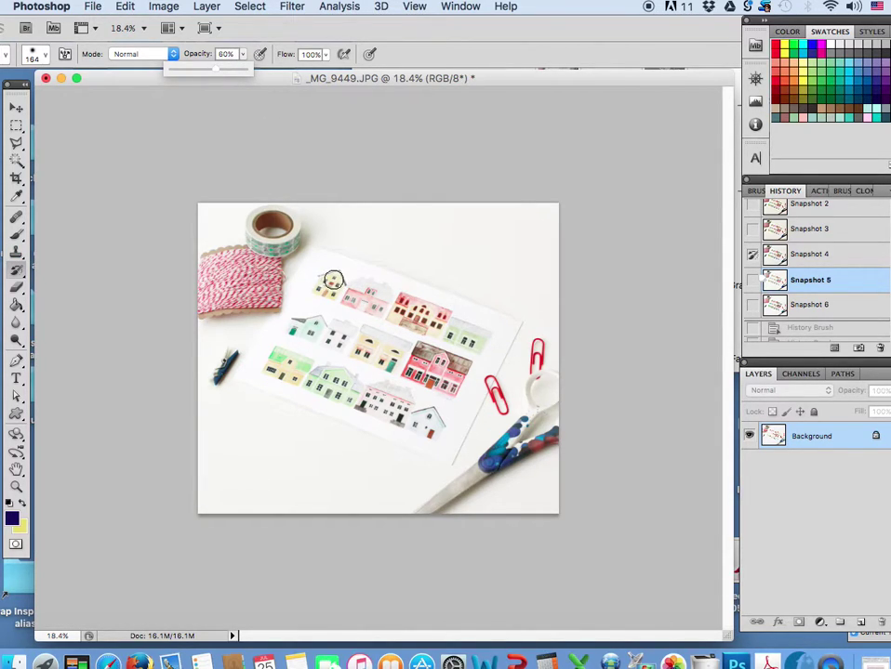
Step: Paint the Snapshot 4 tones partially back over all three rows of houses with the History Brush, and save a history snapshot
left_click(376, 302)
left_click_drag(361, 284, 395, 297)
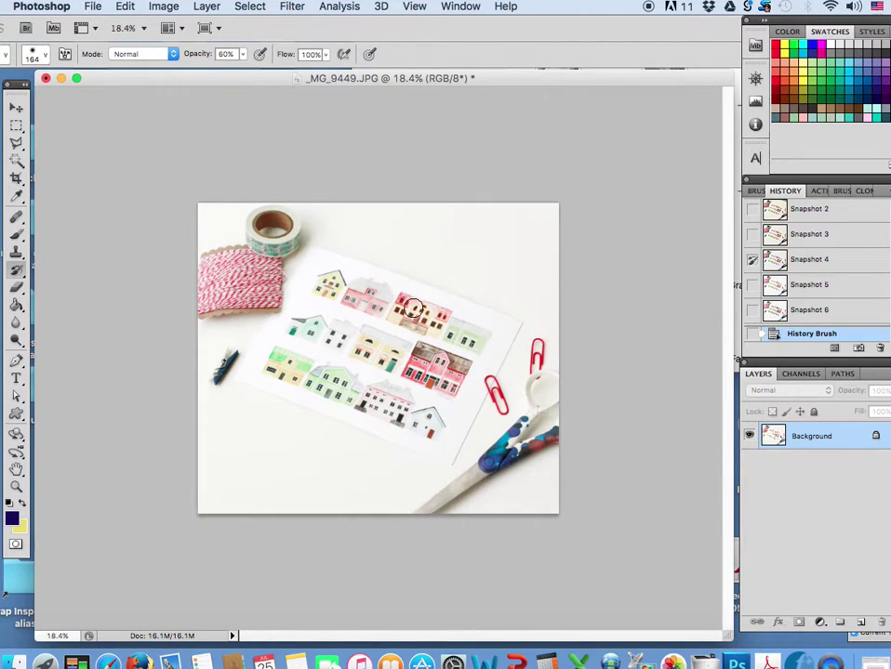
left_click(431, 315)
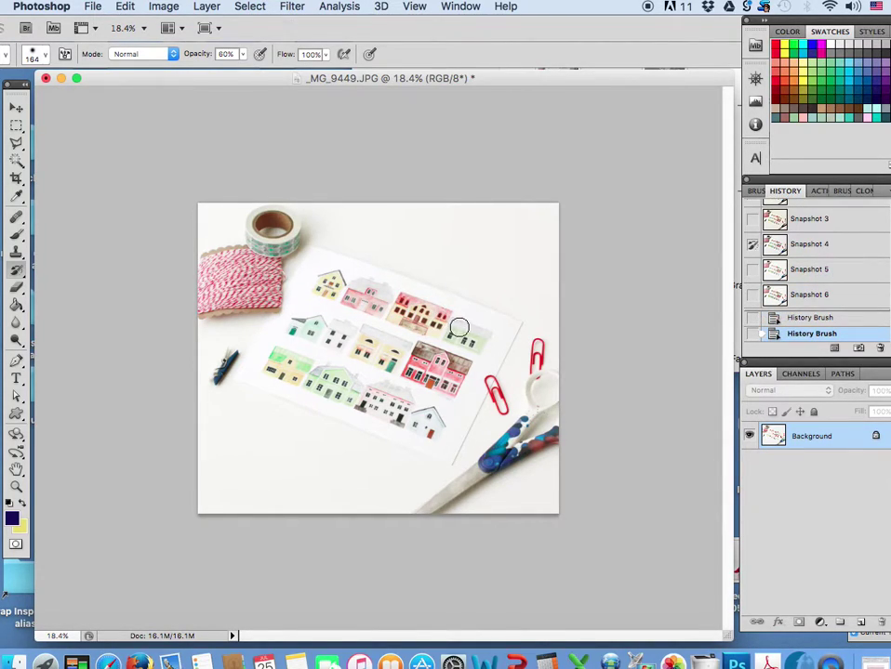
left_click(476, 340)
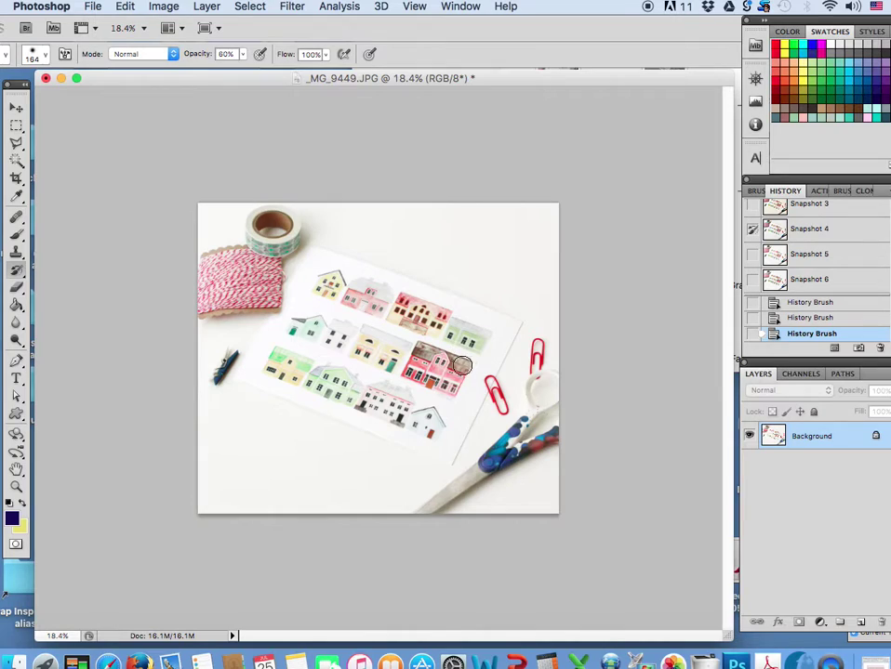
left_click(368, 357)
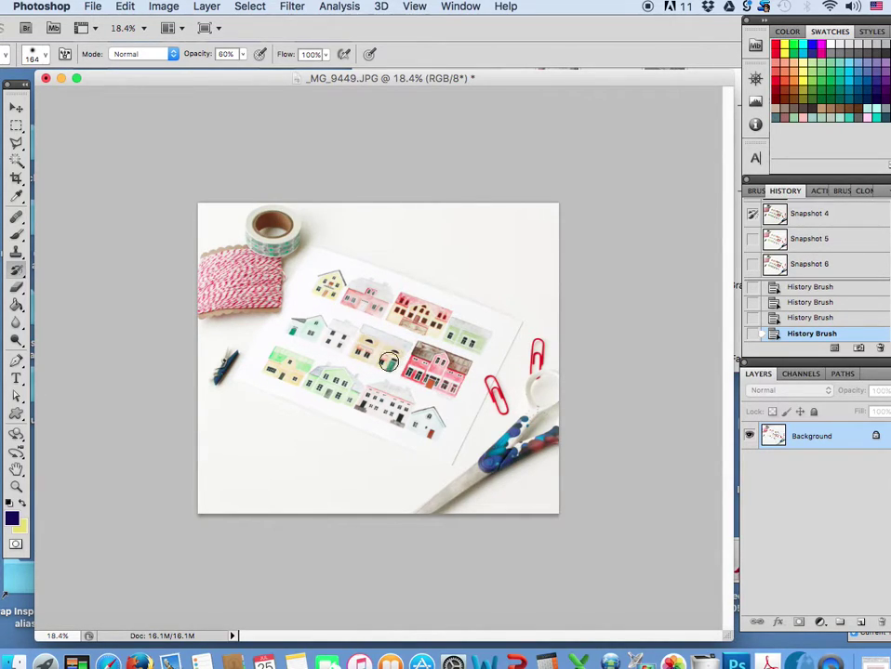
left_click(335, 336)
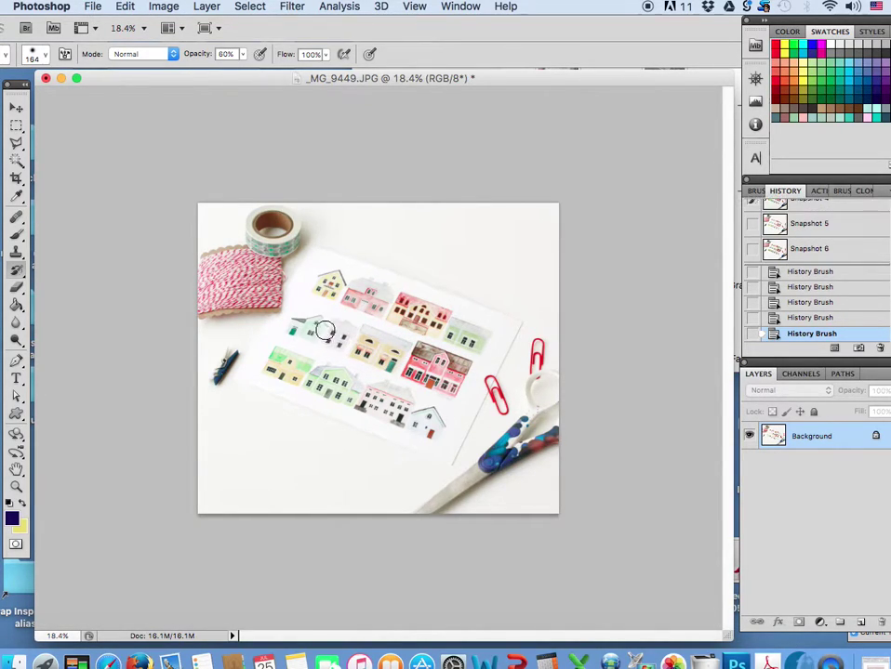
left_click(300, 327)
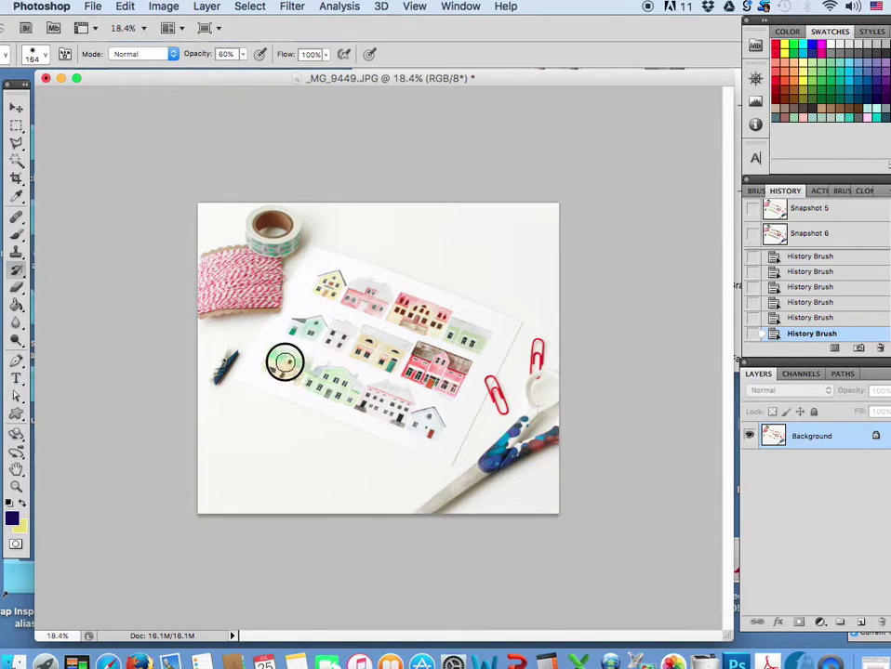
left_click(316, 375)
left_click(354, 384)
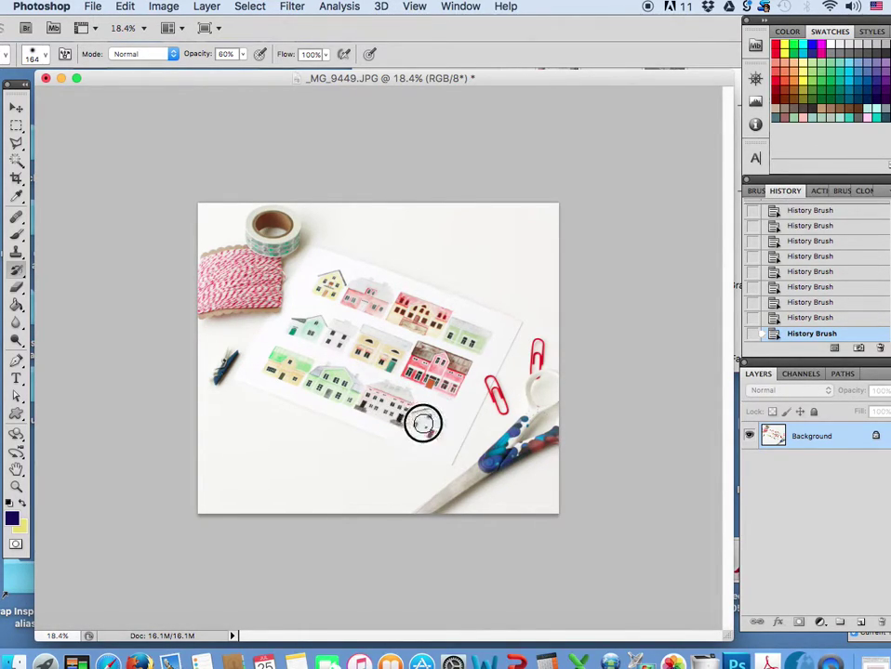
left_click(416, 426)
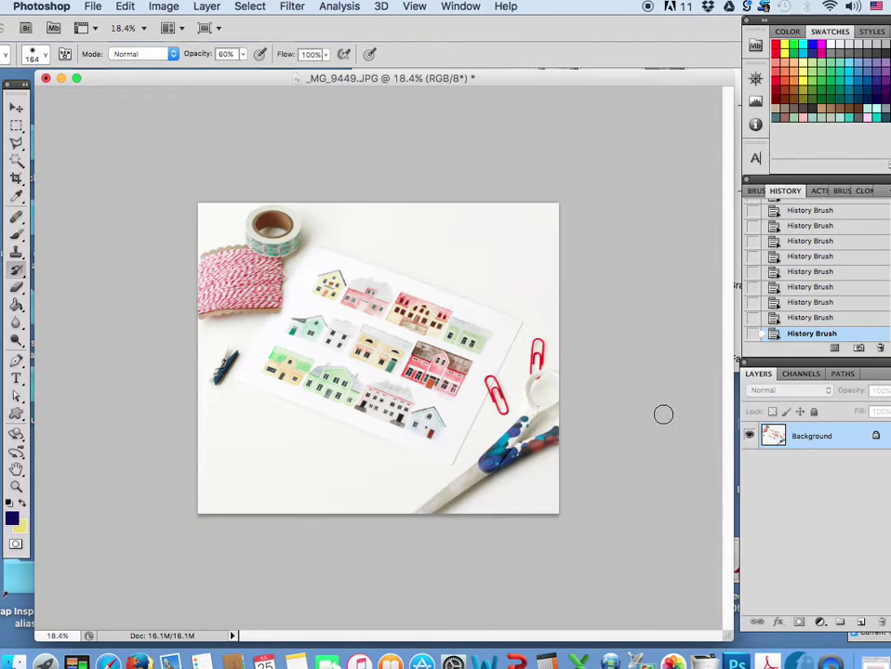
left_click(859, 349)
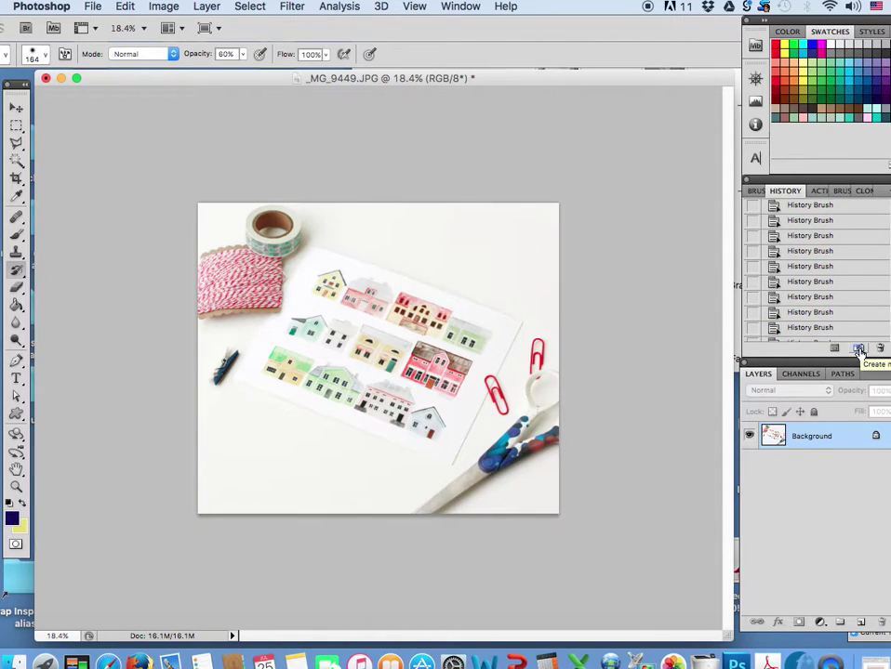
Step: Shift the photo's midtones from yellow toward blue with Color Balance
key("super+b")
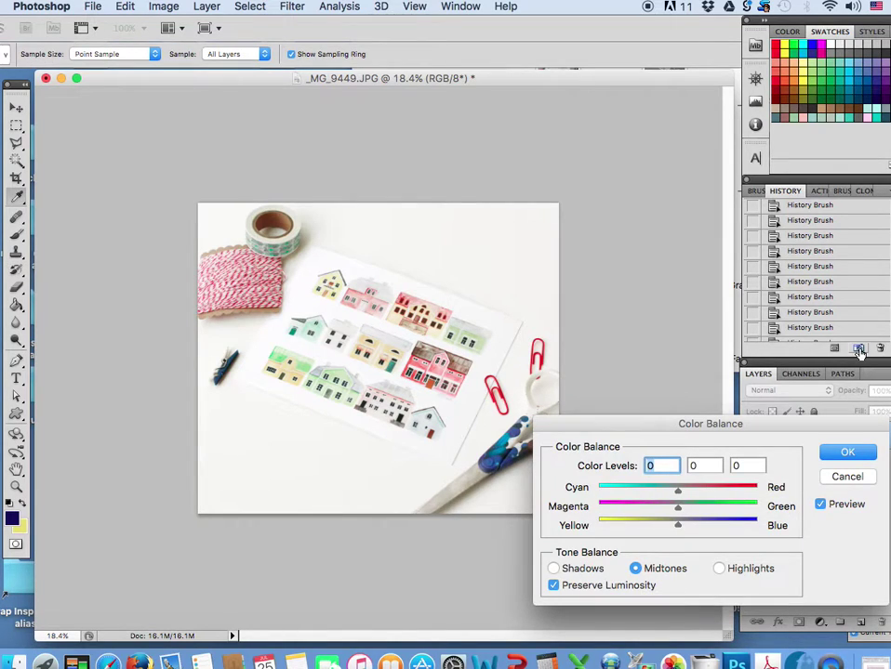
left_click_drag(677, 523, 696, 527)
left_click(842, 453)
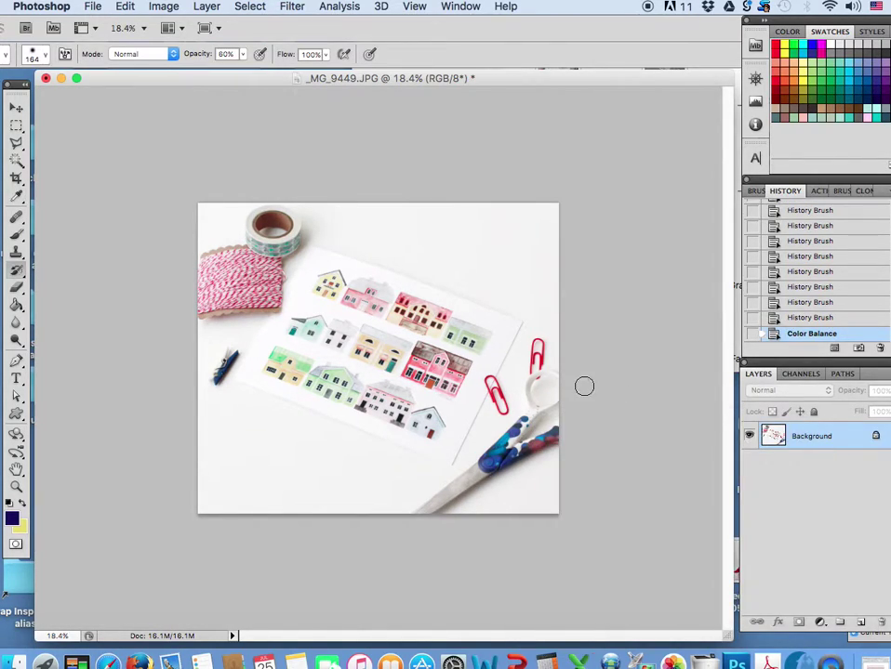